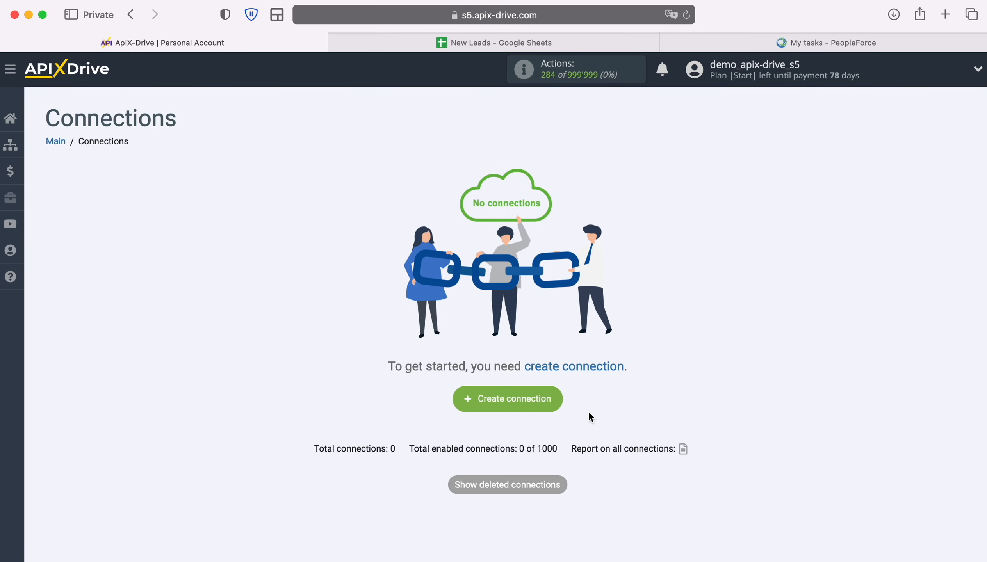
Step: Create a new connection with Google Sheets as the data source system
click(557, 400)
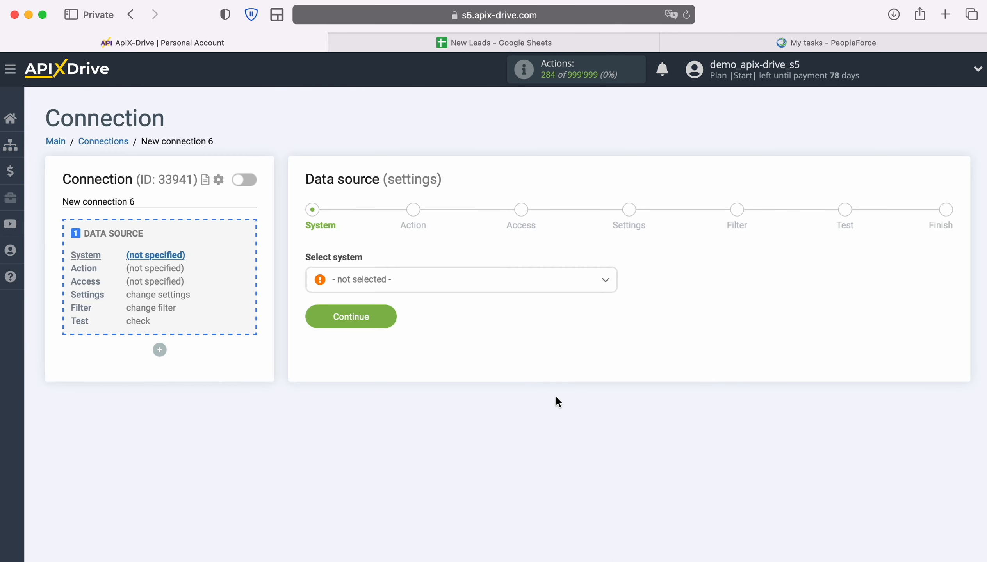
click(476, 284)
scroll(513, 409, down, 10)
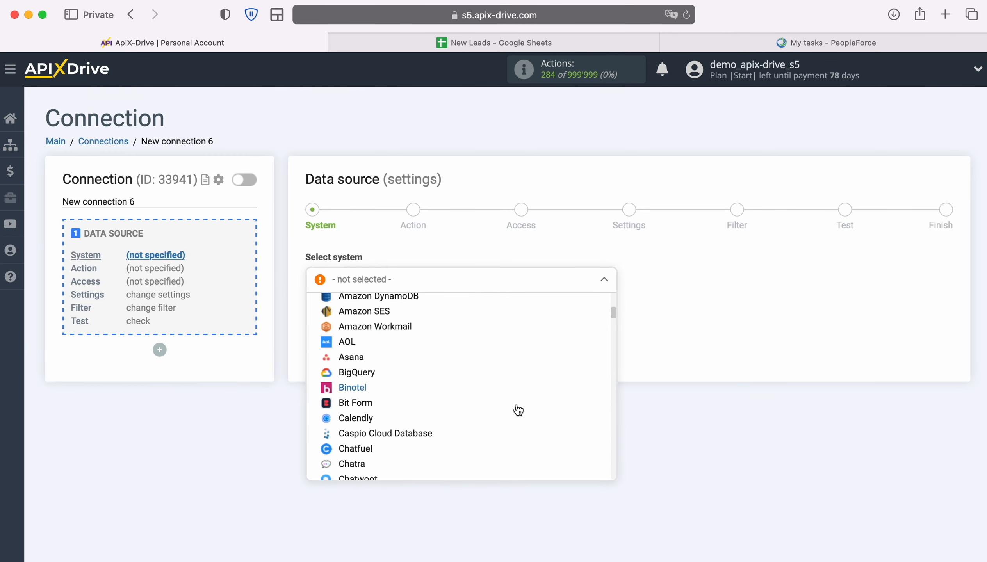
scroll(518, 409, down, 12)
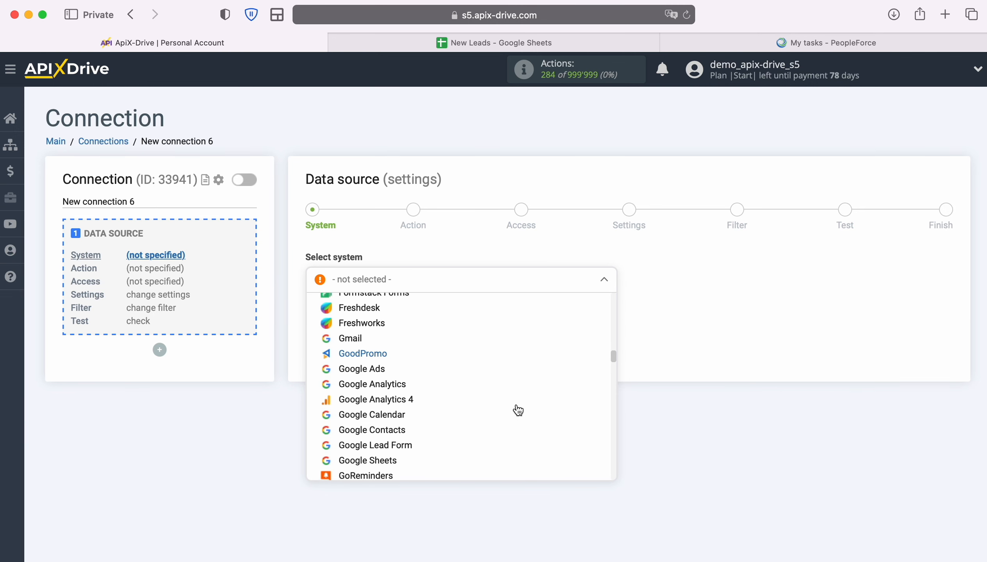
click(377, 444)
click(393, 319)
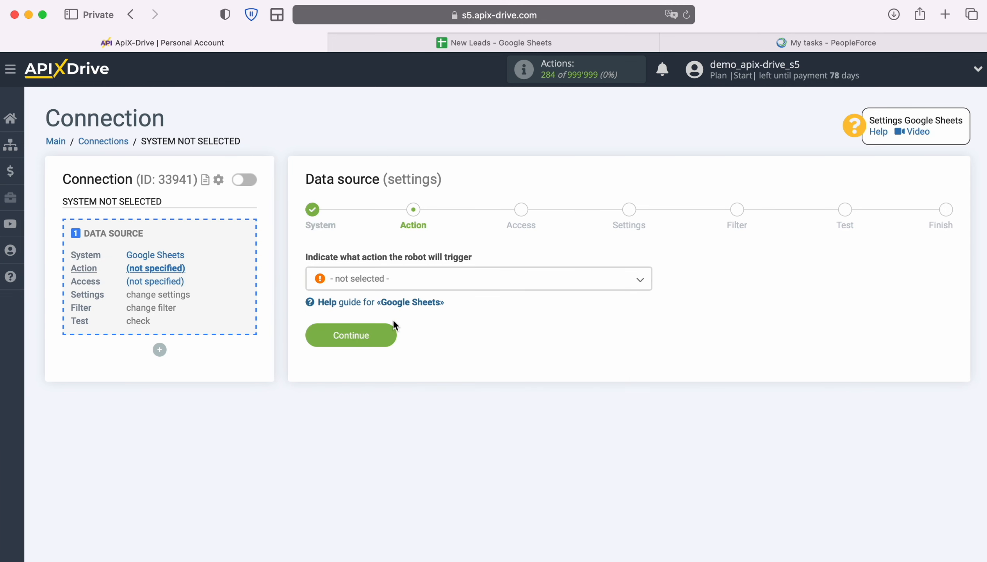
Step: Set the data source's trigger action to Get ROWS (new) and proceed to account access
click(450, 283)
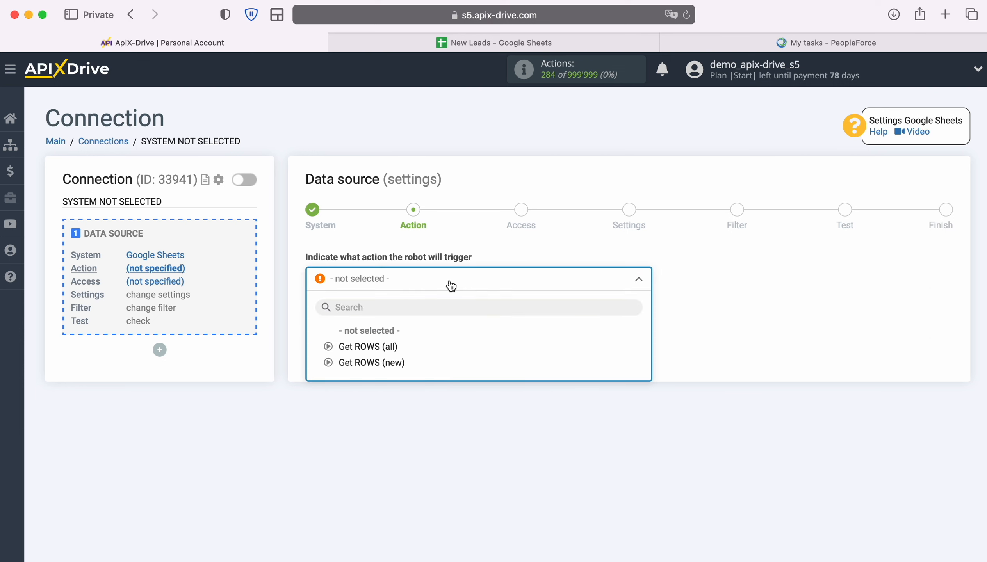
click(402, 365)
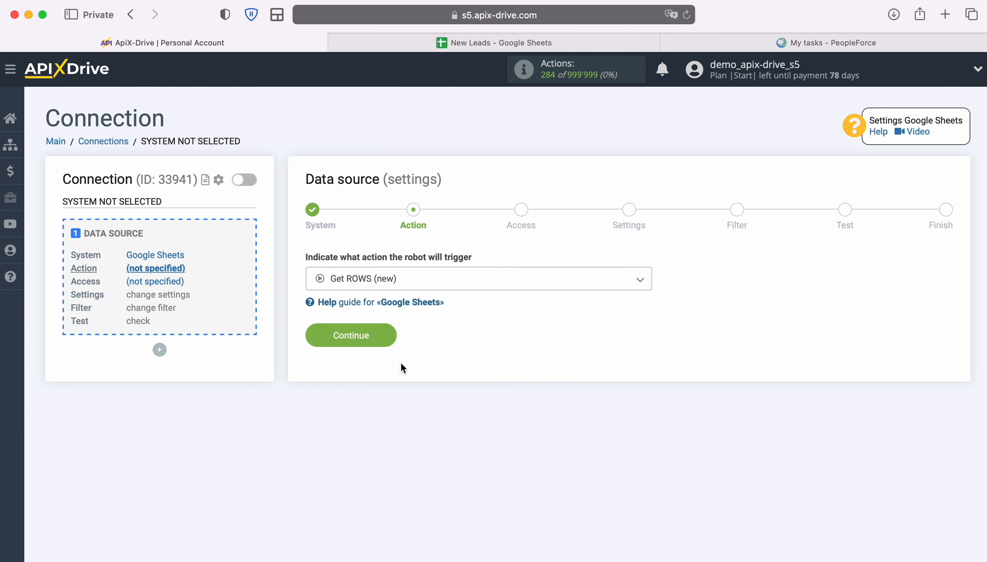
click(390, 336)
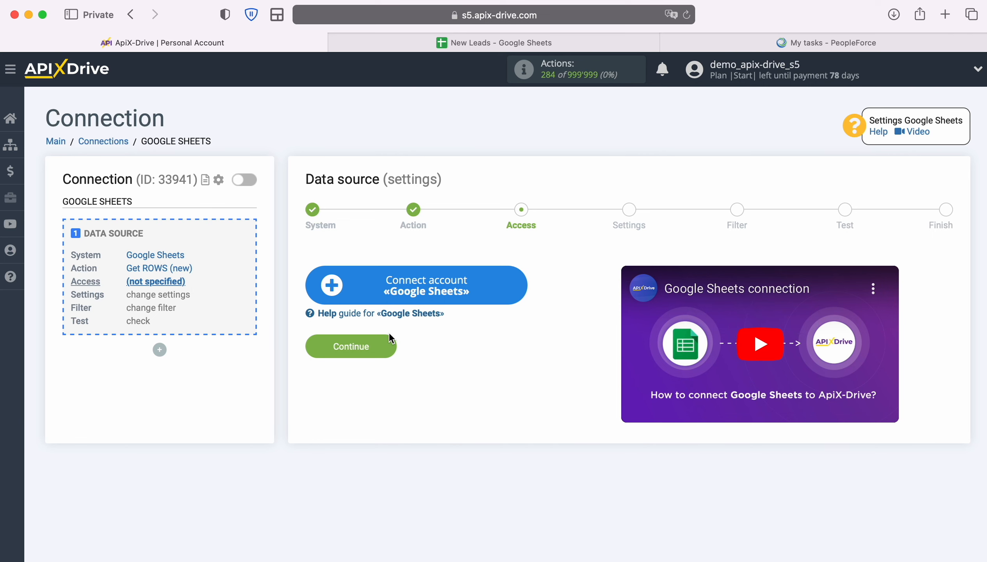
Step: Start connecting a Google Sheets account and sign in with the saved Google e-mail and account password
click(520, 281)
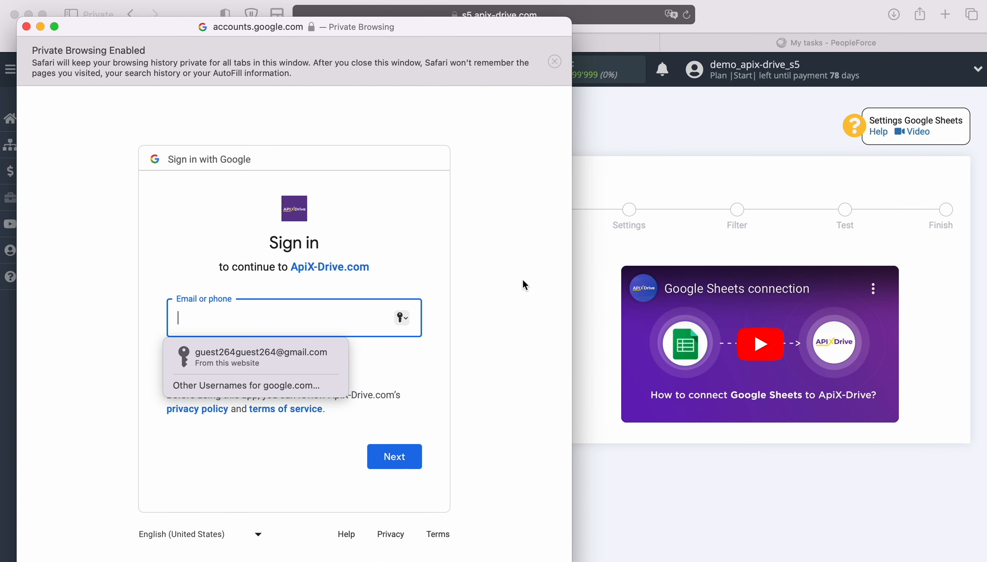
click(291, 358)
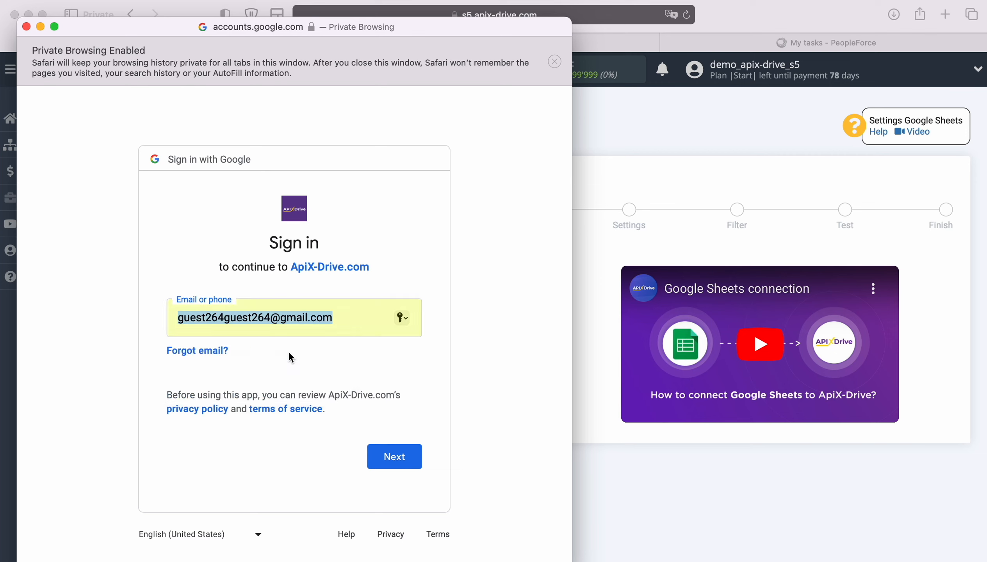
click(408, 456)
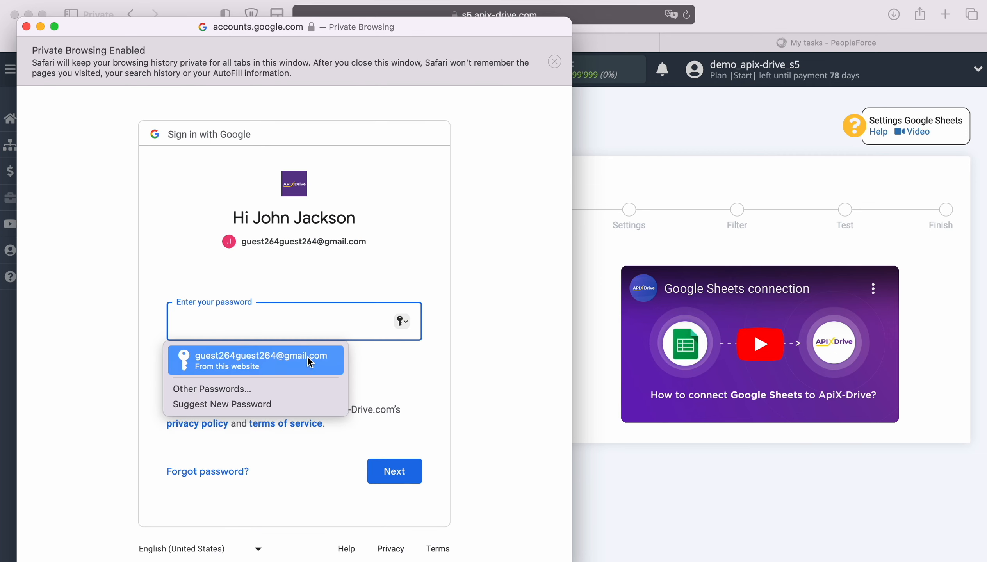
click(307, 356)
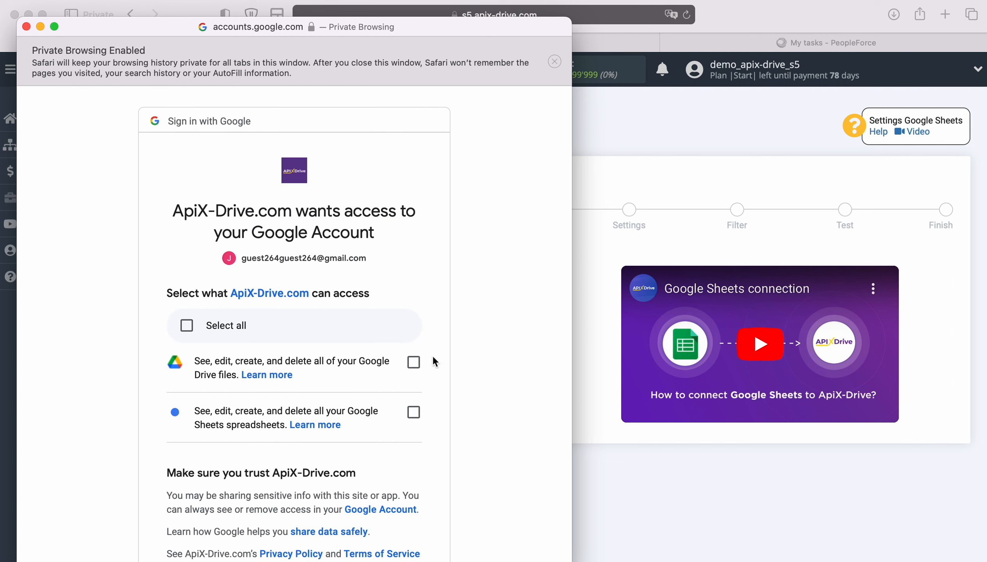
Step: Grant ApiX-Drive access to all Google Drive files and Google Sheets spreadsheets
click(414, 366)
click(414, 411)
scroll(474, 422, down, 3)
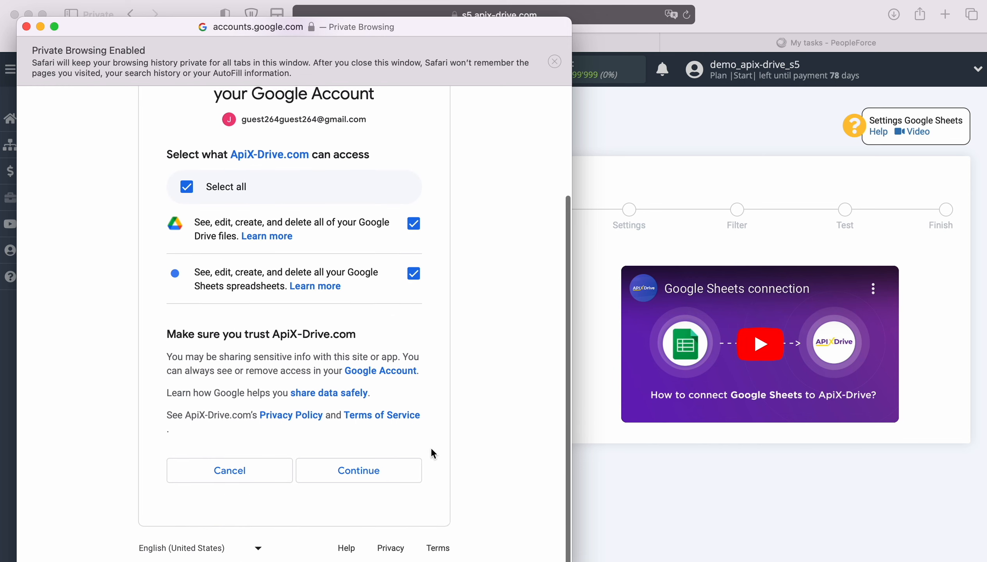
click(392, 467)
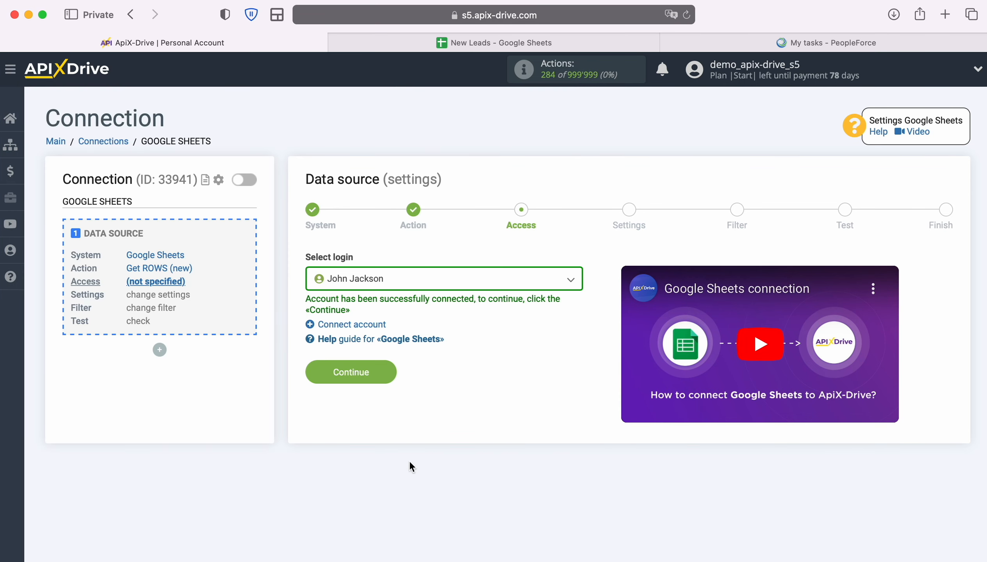
Step: Select the newly connected Google account as the data source login and proceed to the settings
click(565, 283)
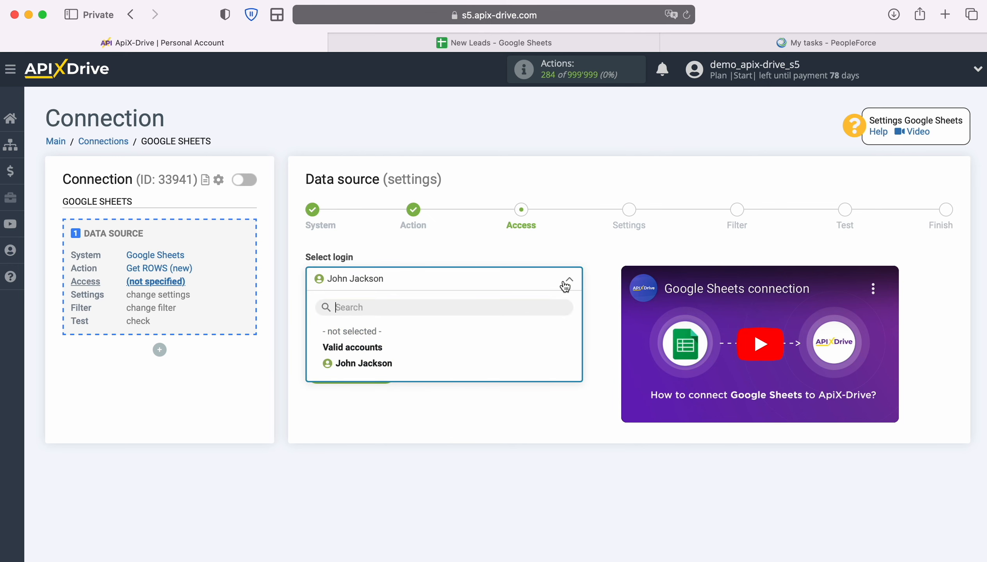
click(390, 363)
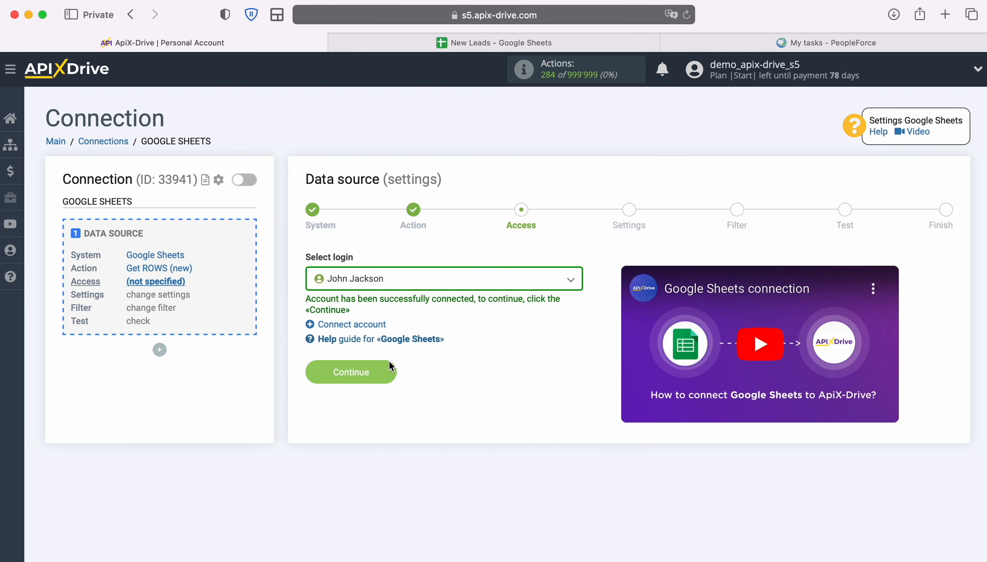
click(389, 372)
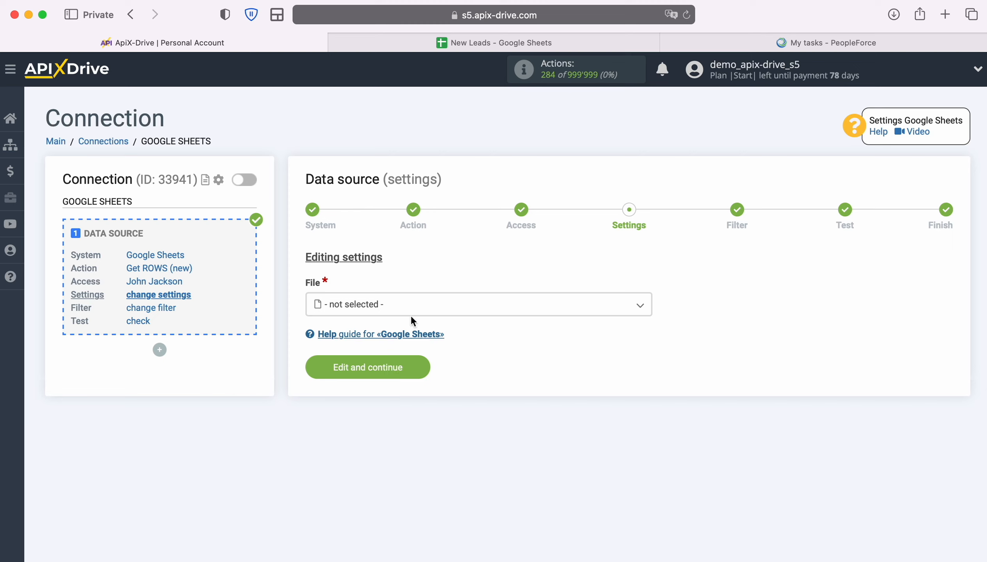
Step: Choose the New Leads file and its New Leads sheet as the source of the data
click(412, 306)
click(374, 374)
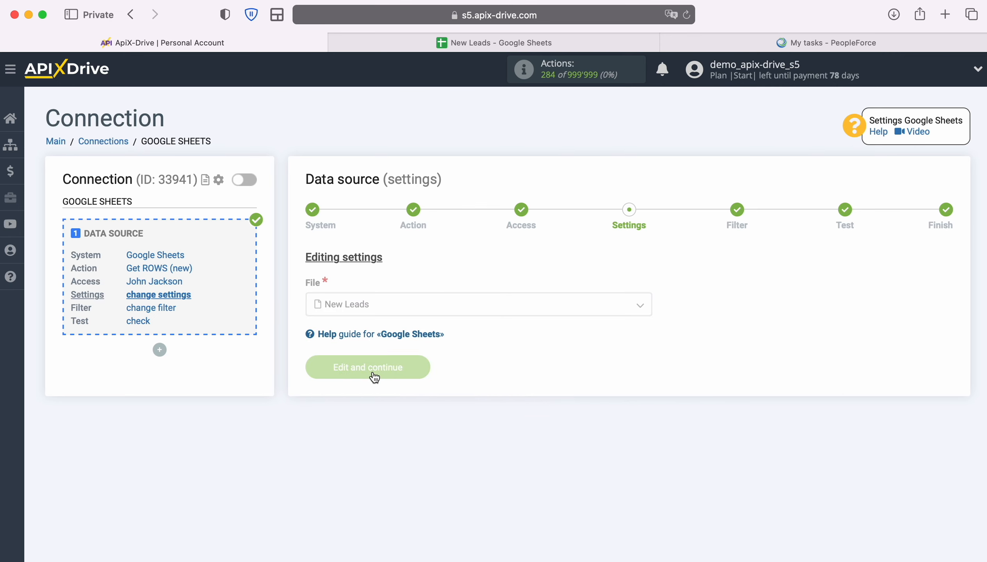
click(374, 370)
click(366, 435)
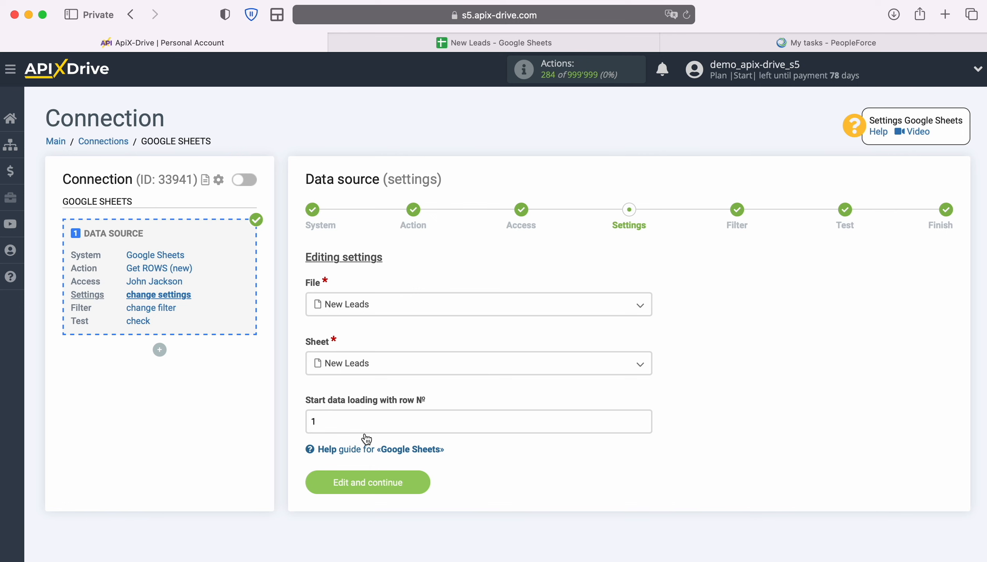
Step: Check the header row in the New Leads spreadsheet and set data loading to start with row 2
click(447, 45)
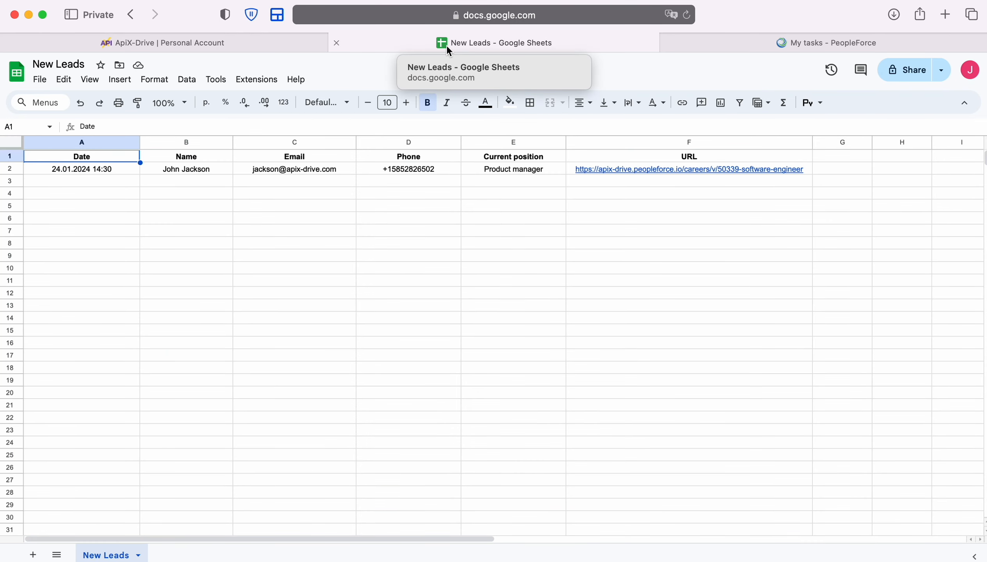
click(284, 44)
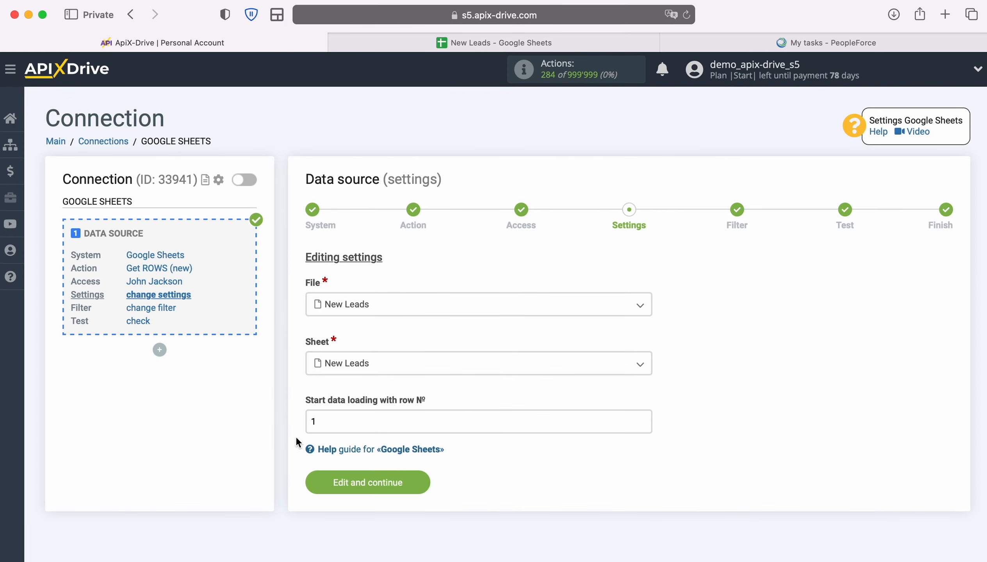
text(2)
click(412, 484)
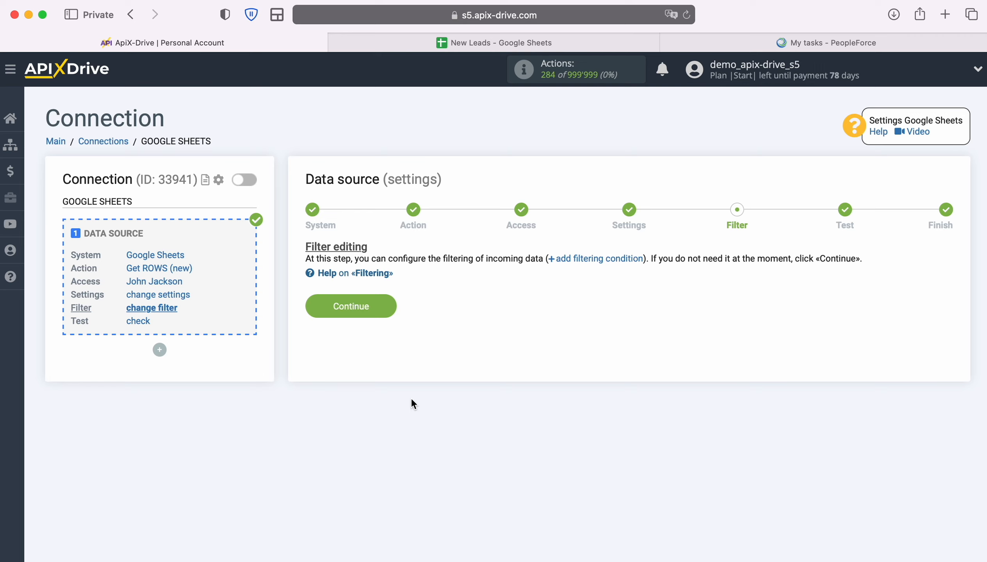
Step: Finish the data source setup without filtering conditions and start configuring the data destination
click(390, 304)
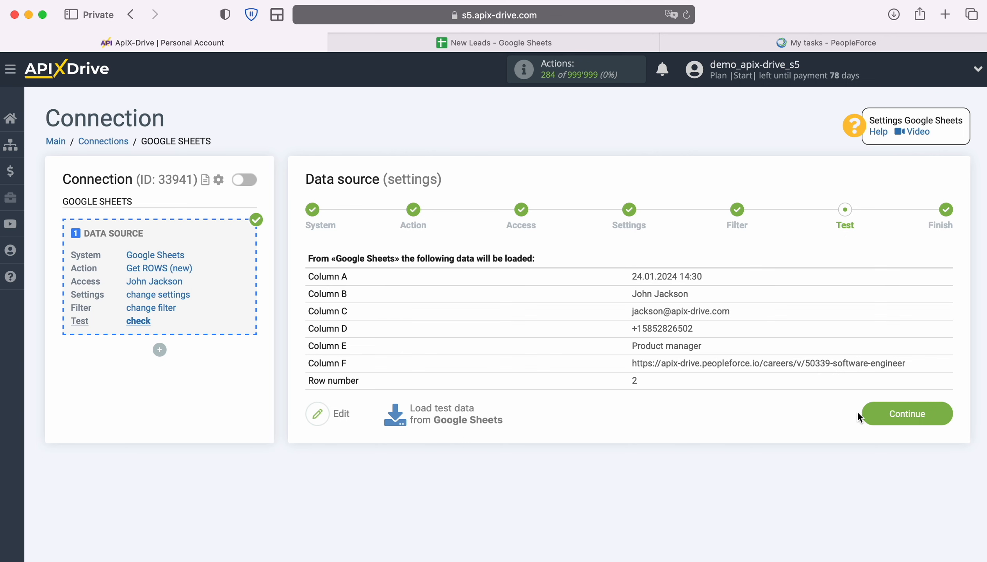
click(951, 414)
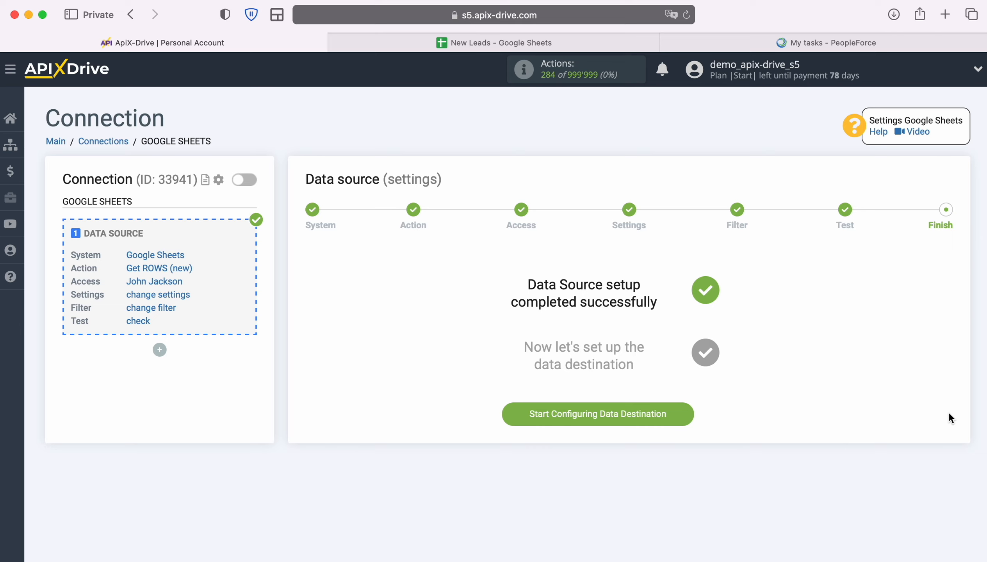
click(685, 415)
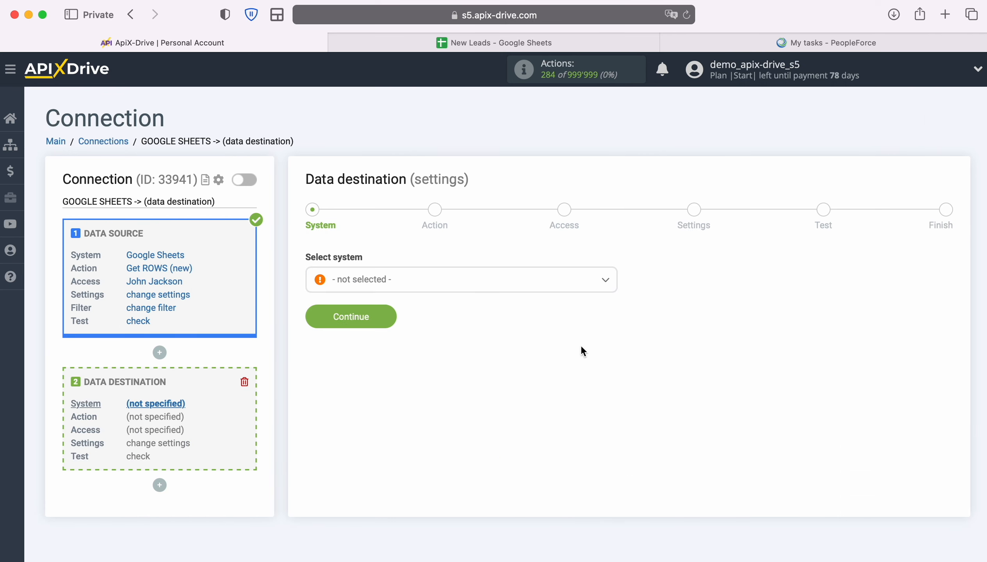
Step: Select PeopleForce as the data destination system and proceed to its action
click(544, 289)
scroll(576, 387, down, 10)
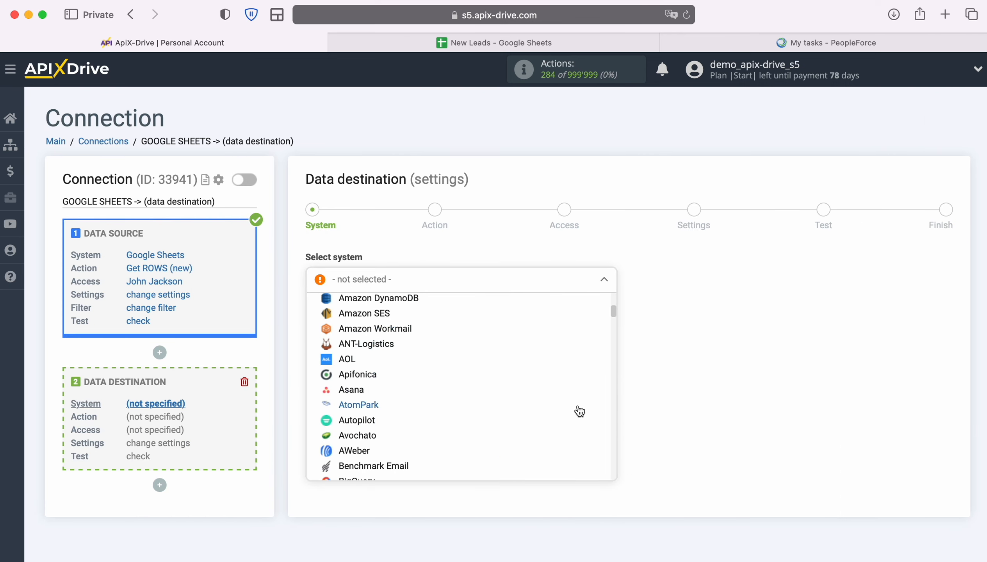
scroll(578, 415, down, 15)
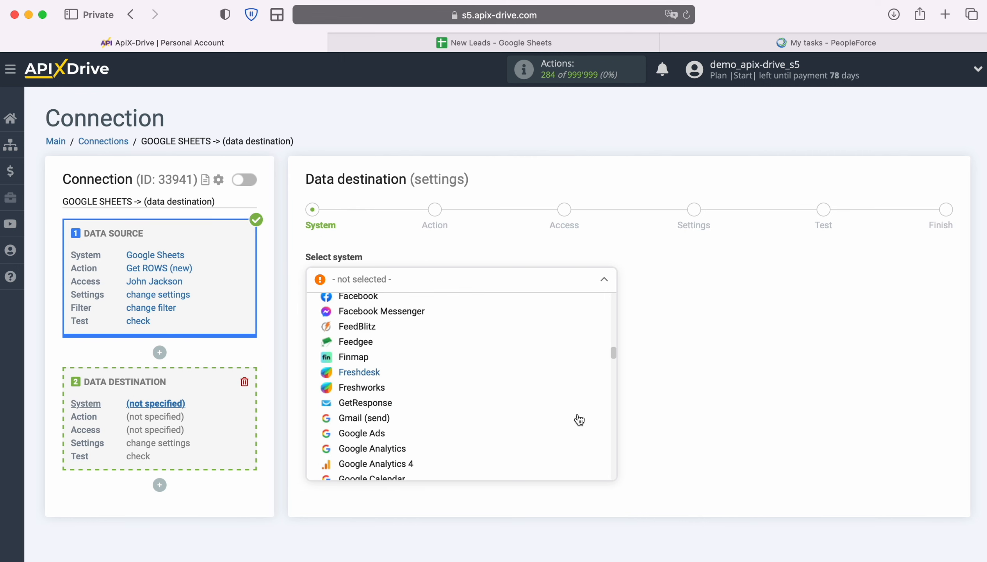
scroll(579, 420, down, 15)
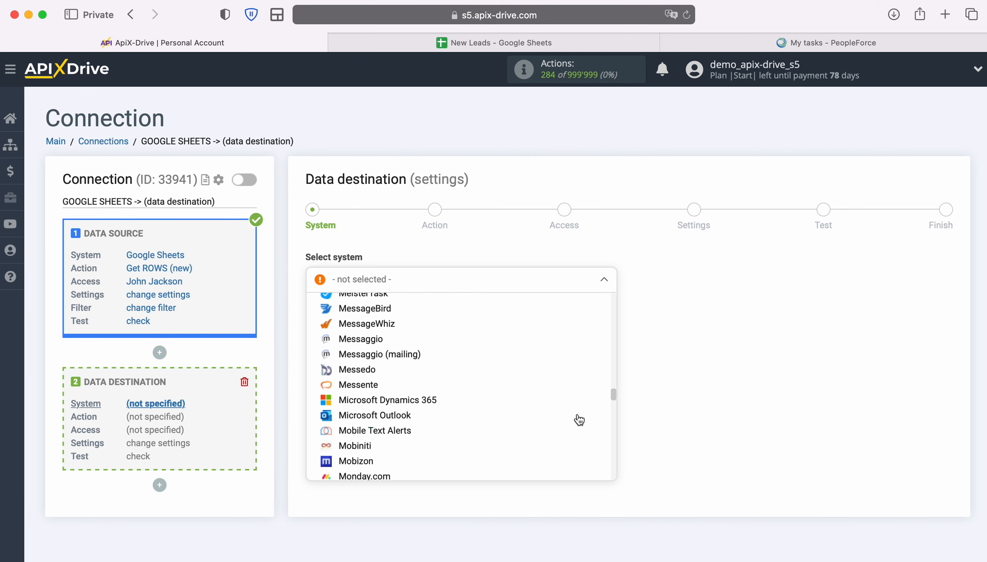
scroll(577, 419, down, 5)
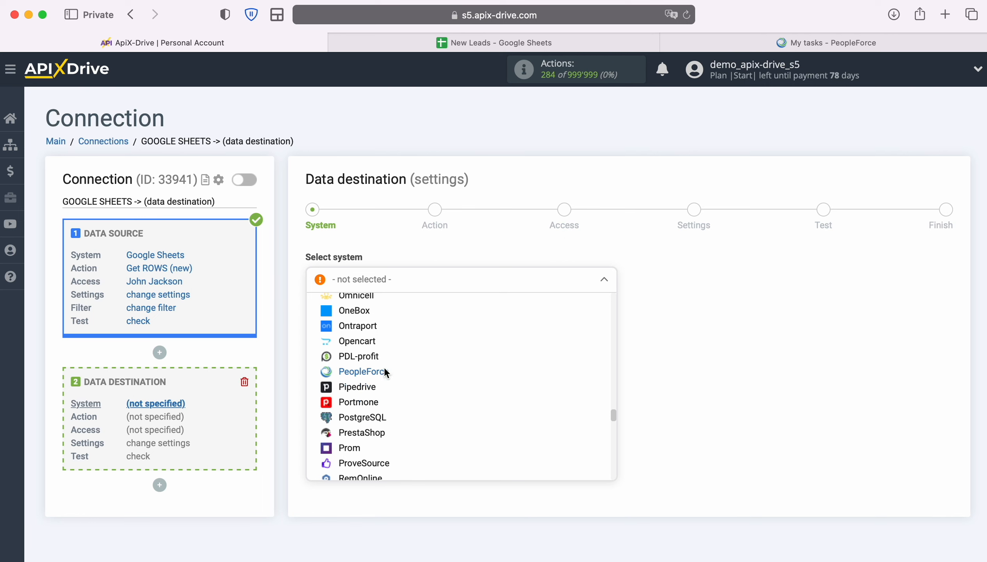
click(384, 371)
click(385, 319)
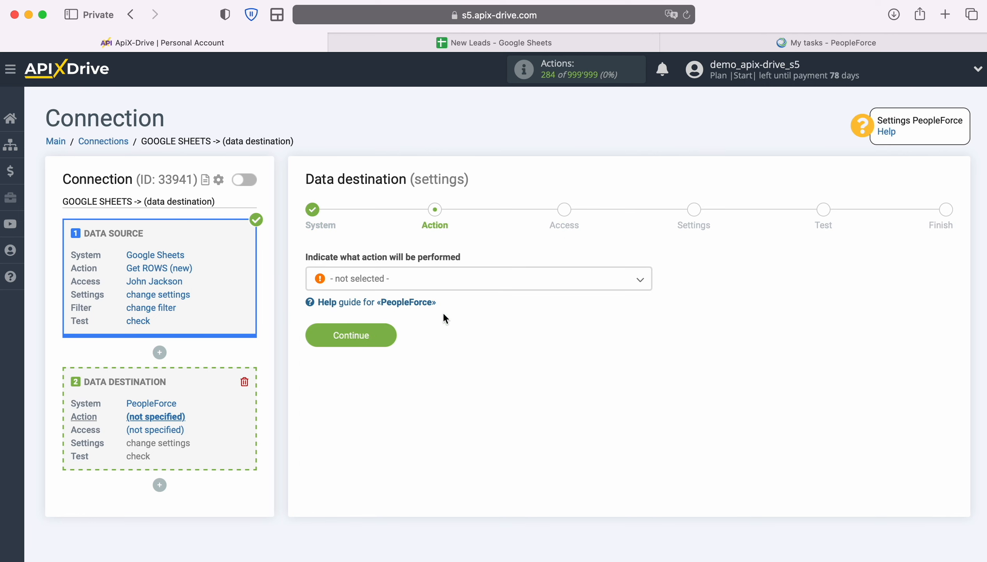
Step: Set the PeopleForce destination's action to Create TASK and proceed to account access
click(517, 283)
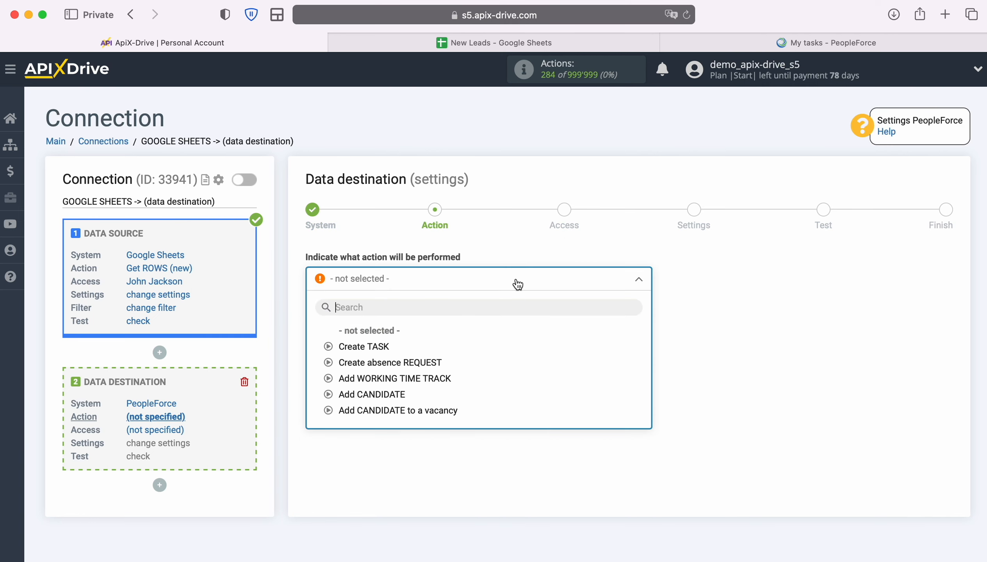
click(382, 347)
click(391, 337)
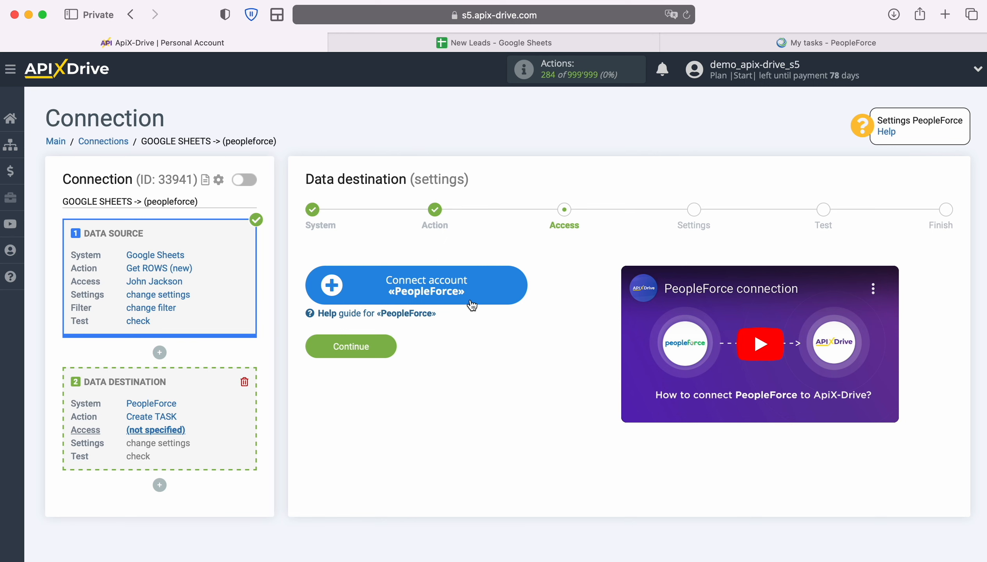
Step: Start connecting a PeopleForce account, switch to PeopleForce and open the API keys page in its settings
click(516, 288)
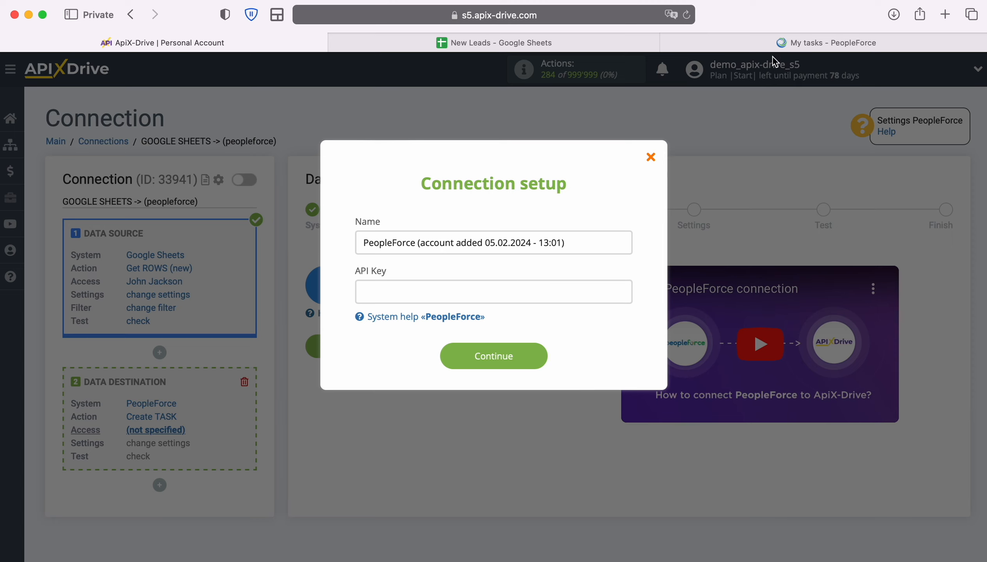
click(788, 42)
scroll(152, 408, down, 3)
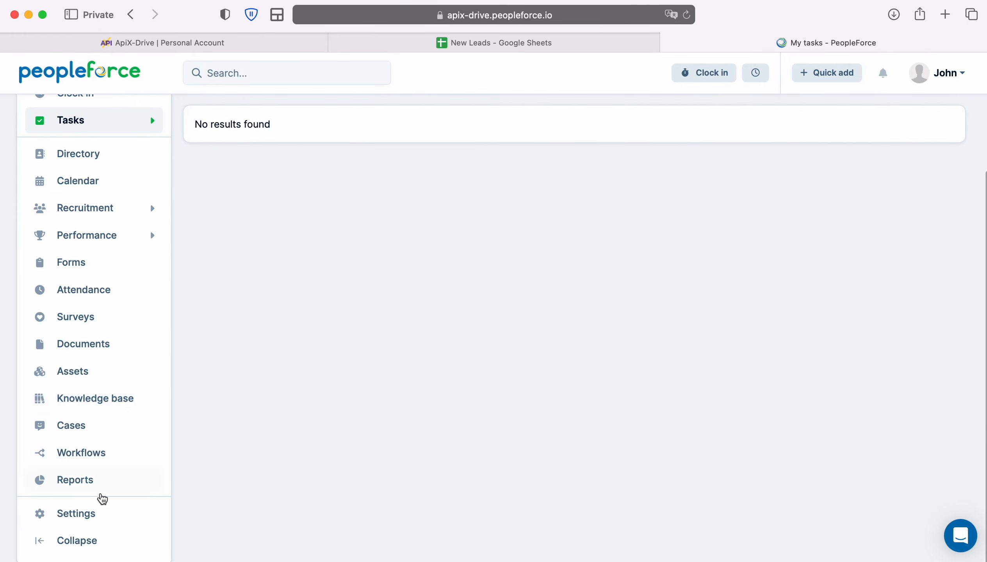
click(93, 519)
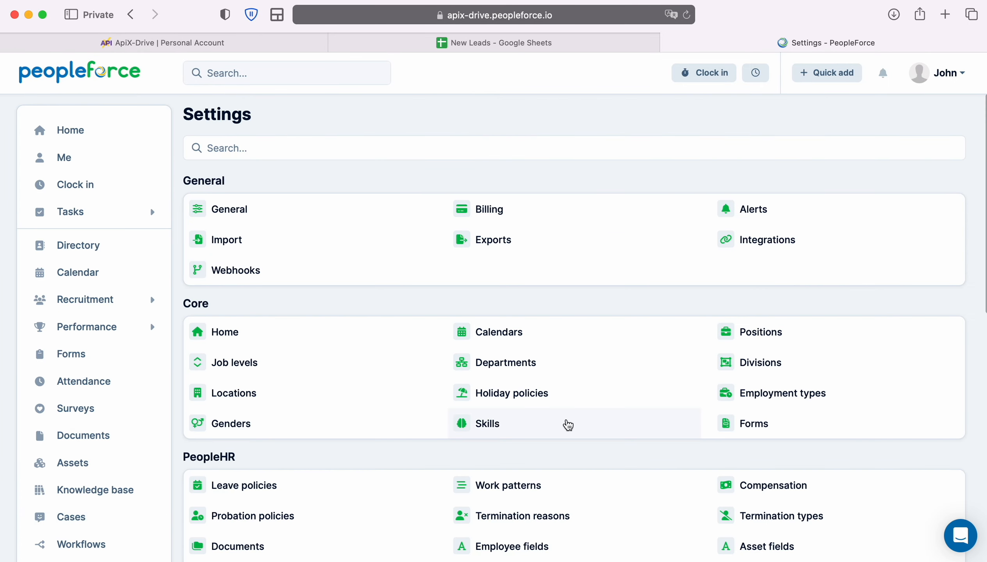
scroll(568, 425, down, 12)
scroll(569, 425, down, 2)
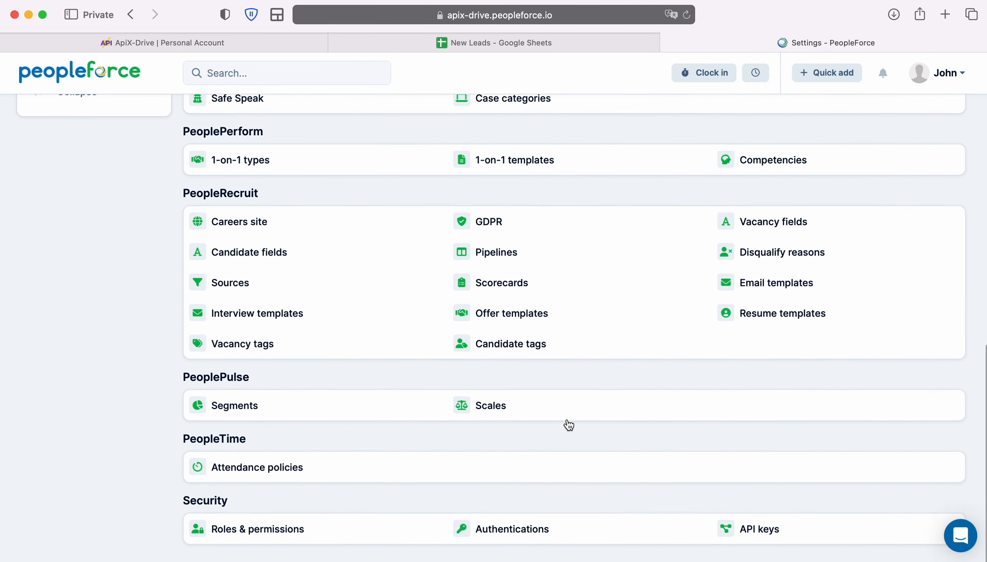
click(797, 533)
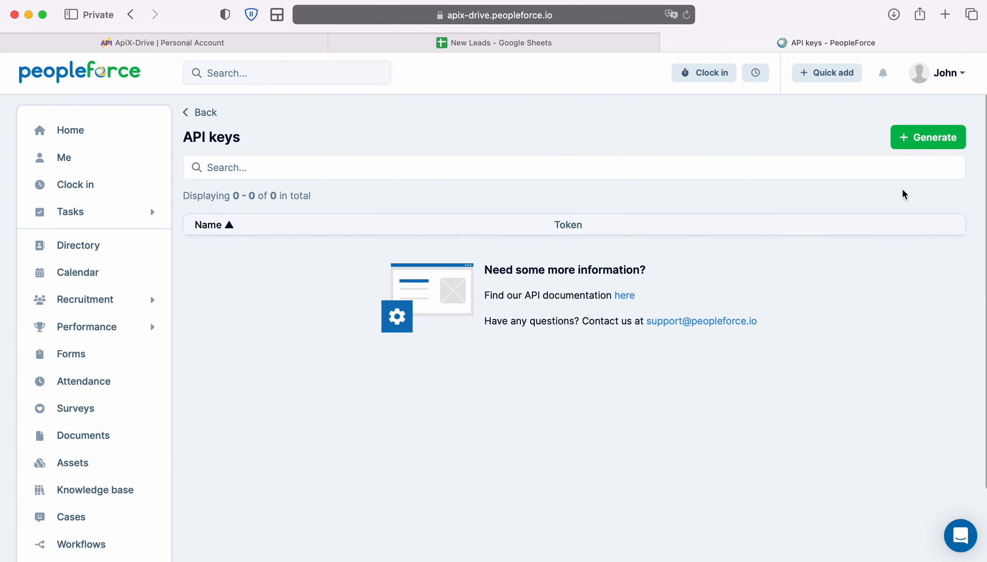
Step: Generate a new API key named ApiX-Drive, leaving its Compensation permission at None and the IP whitelist empty
click(921, 145)
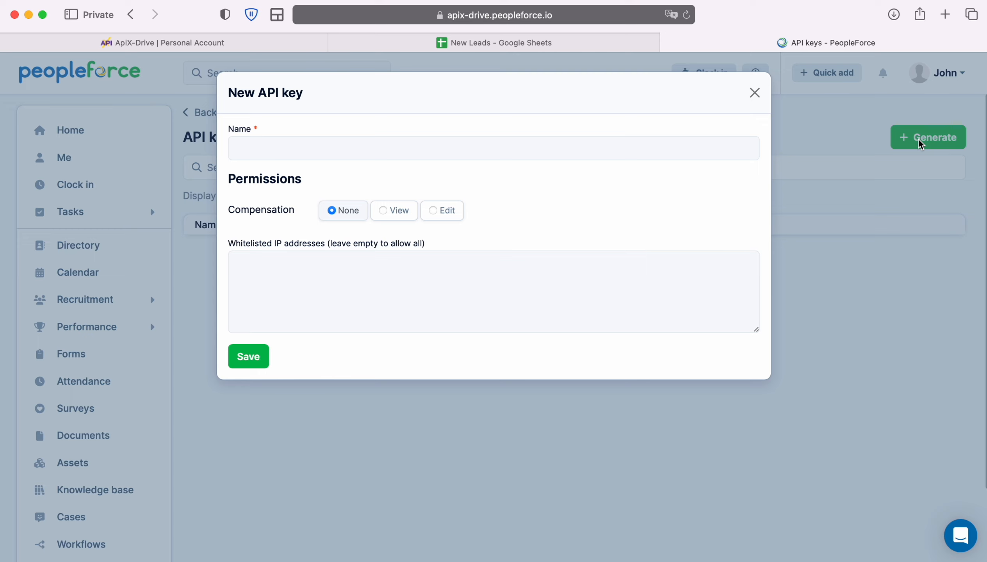
click(663, 145)
text(ApiX-Drive)
click(243, 360)
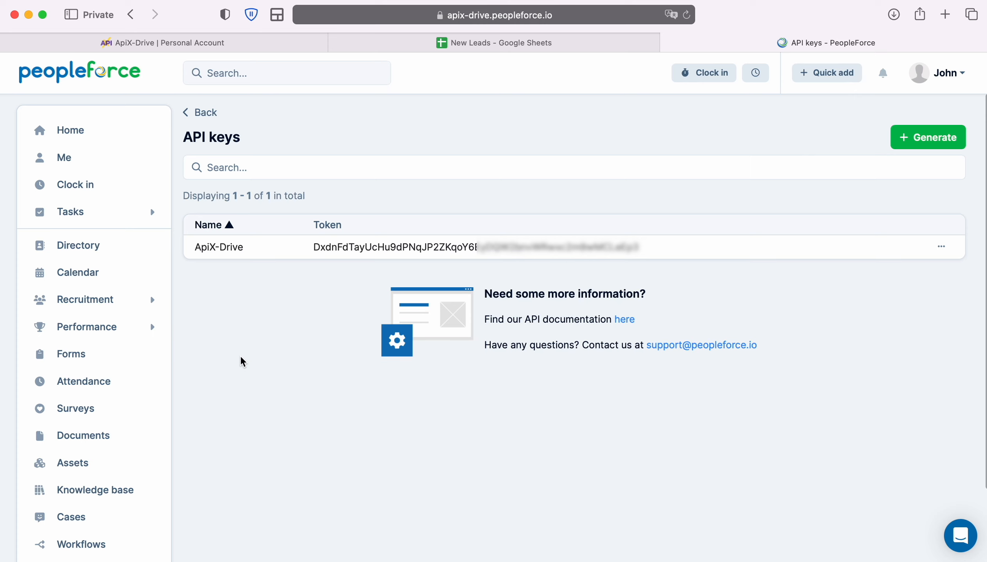
Step: Copy the new key's token, paste it as the API Key in the ApiX-Drive connection setup and submit the account
drag(314, 246, 639, 246)
right_click(611, 243)
click(623, 308)
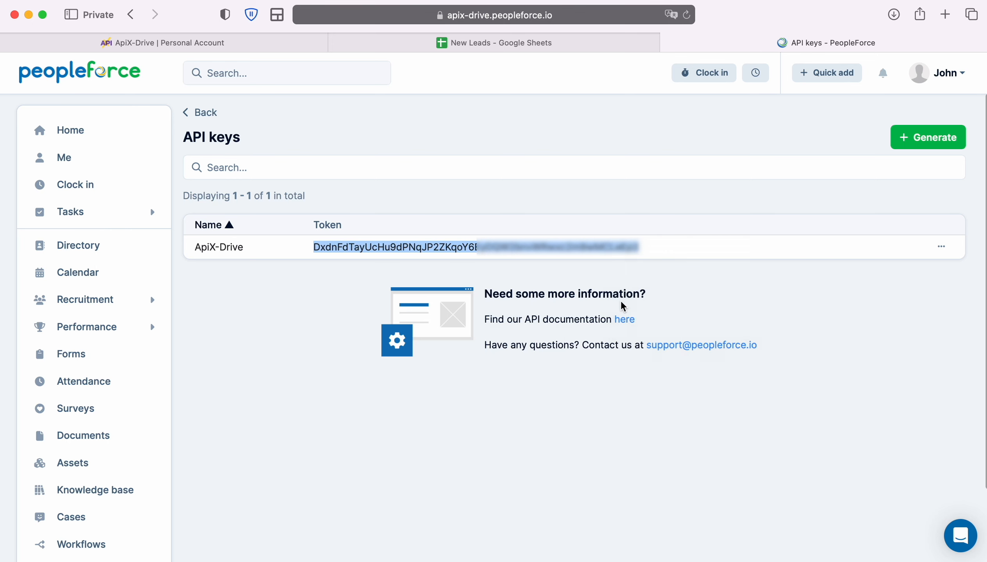
click(283, 43)
right_click(380, 290)
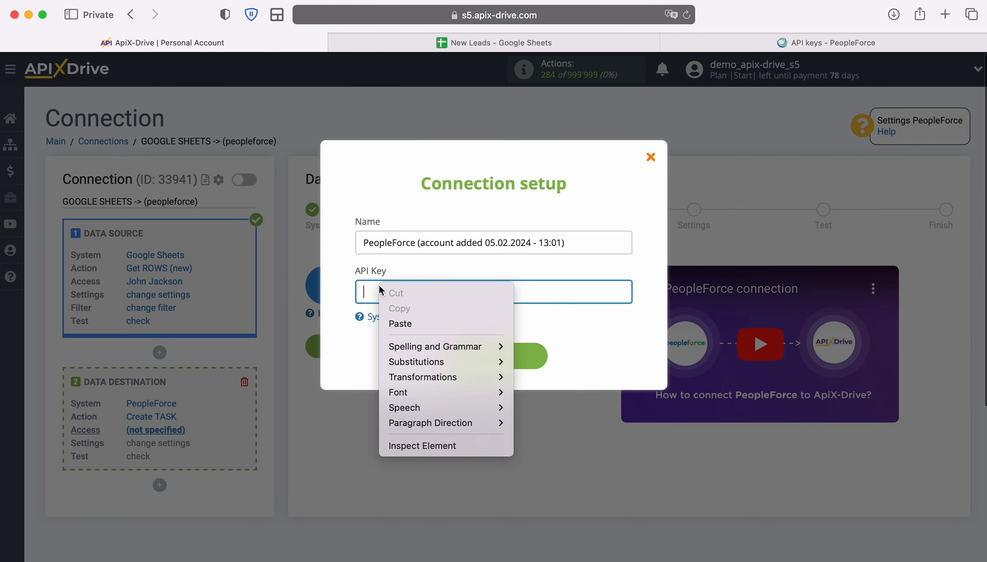
click(397, 325)
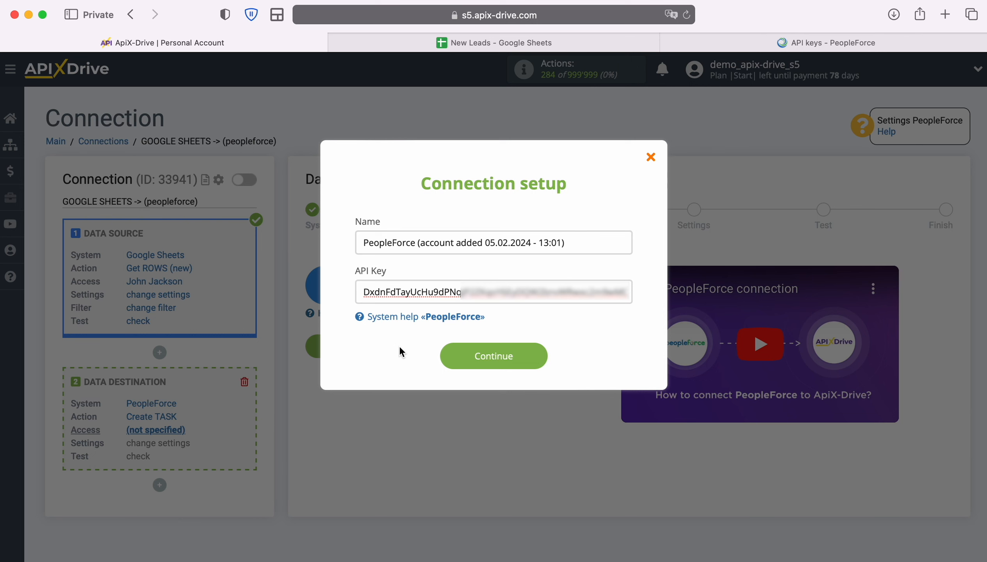
click(538, 354)
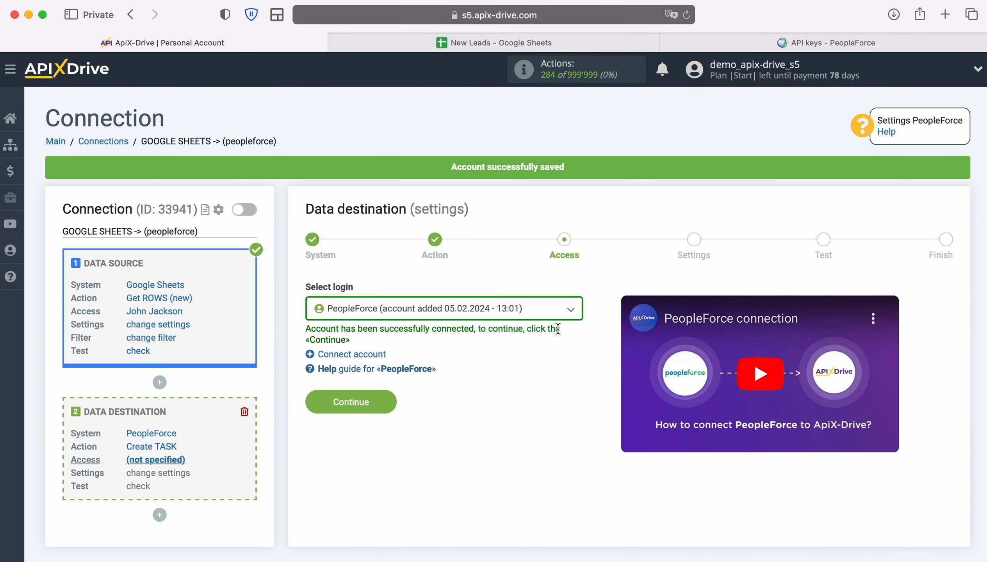
Step: Select the newly added PeopleForce account as the login and proceed to the destination settings
click(571, 310)
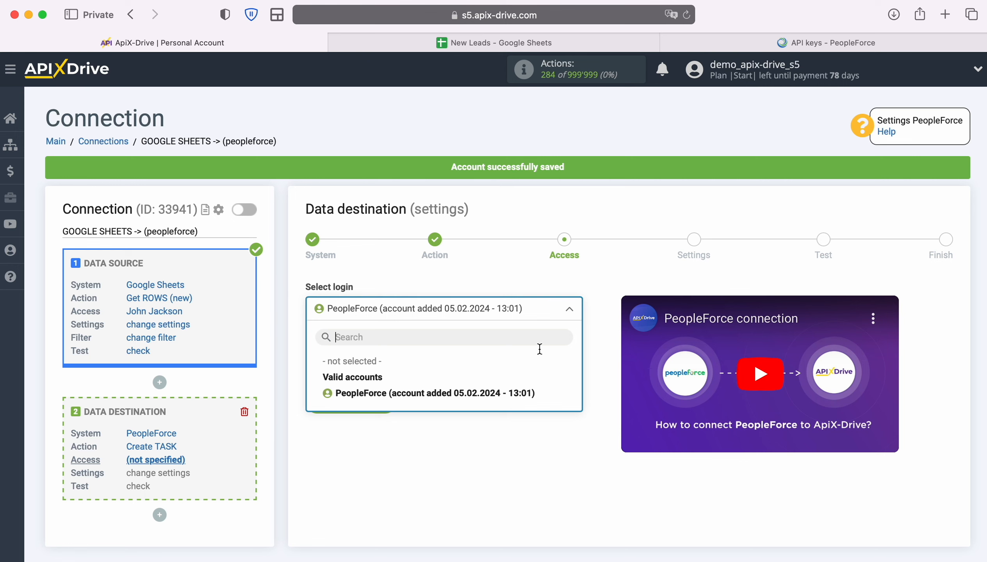
click(526, 394)
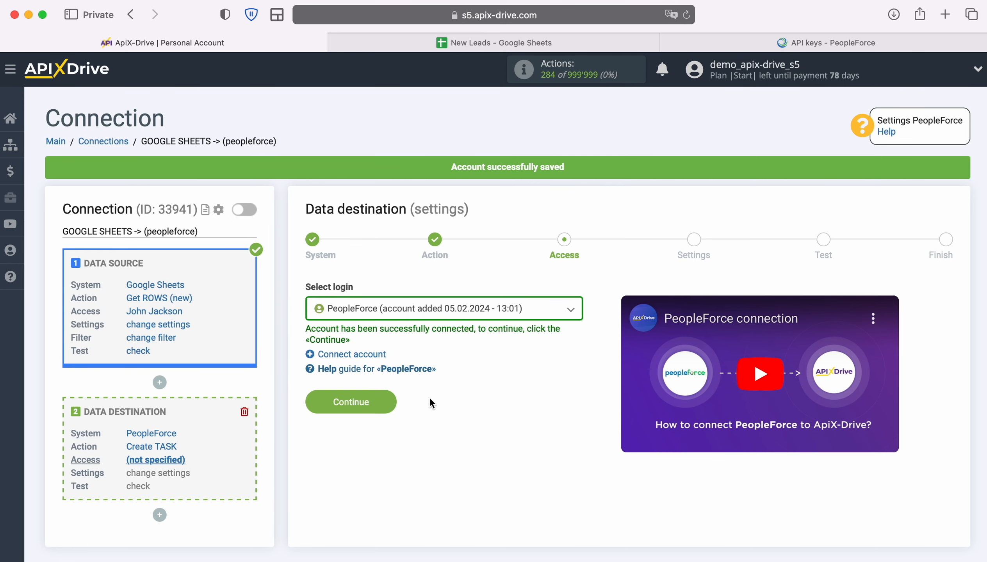
click(389, 399)
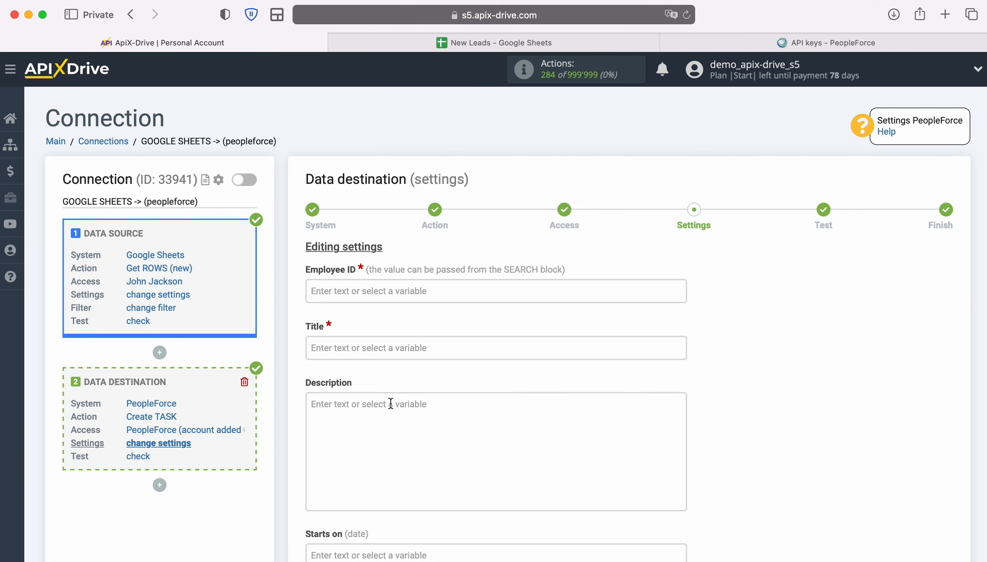
Step: Switch to PeopleForce and open the profile of the task's employee from the Directory
click(692, 44)
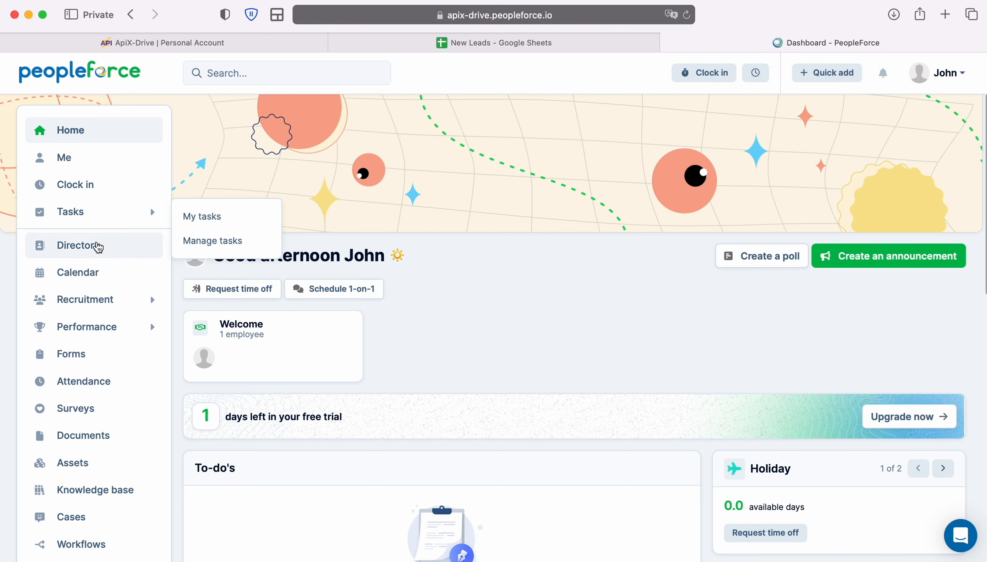
click(98, 247)
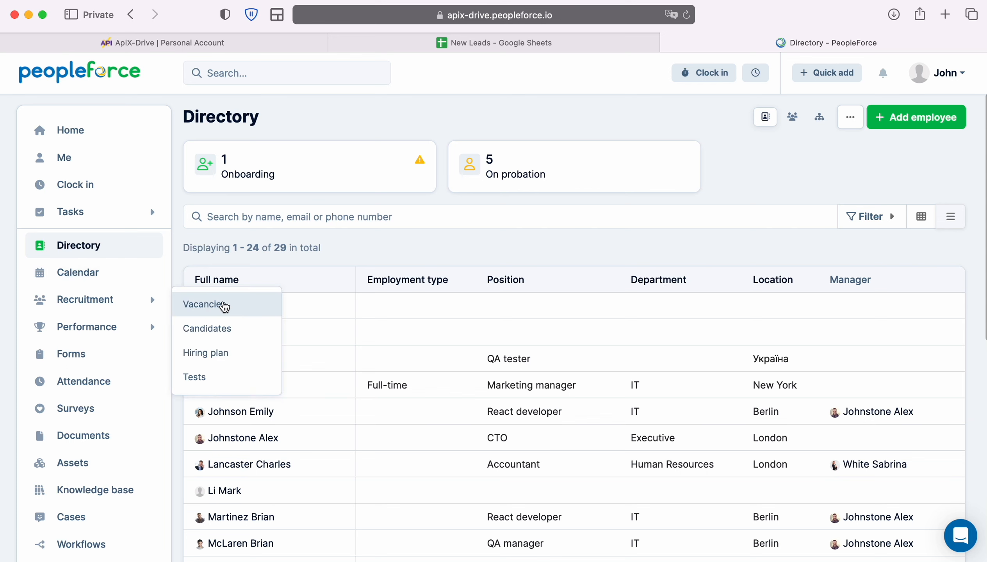
click(270, 310)
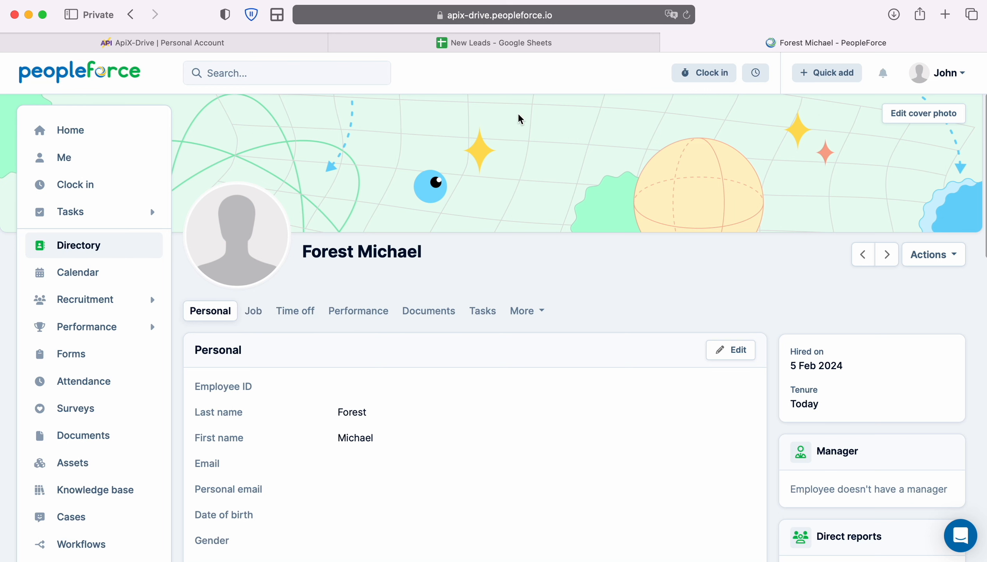
Step: Copy the employee's ID from the profile's web address and paste it as the Employee ID in the ApiX-Drive task settings
click(606, 17)
click(606, 17)
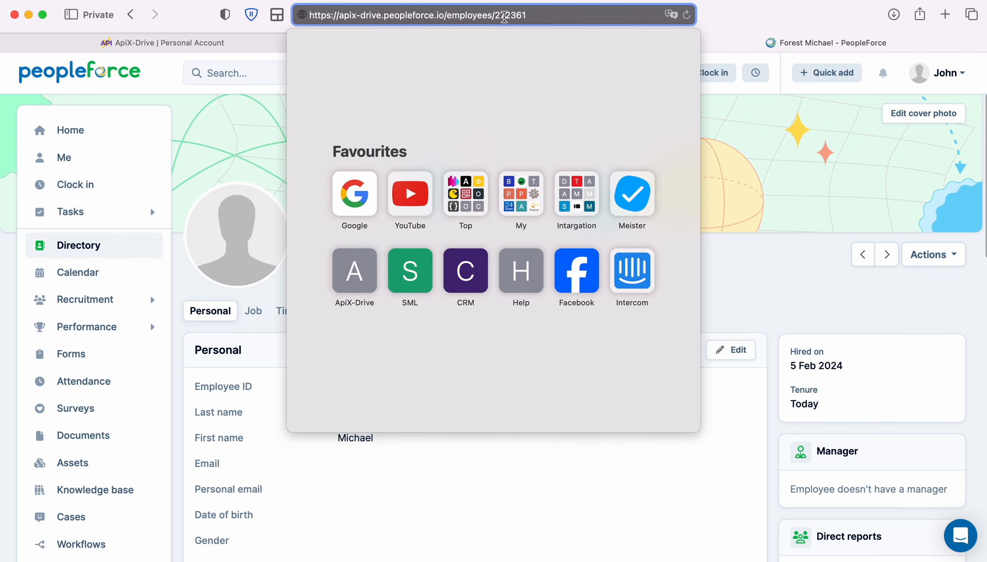
drag(495, 16, 530, 15)
right_click(530, 14)
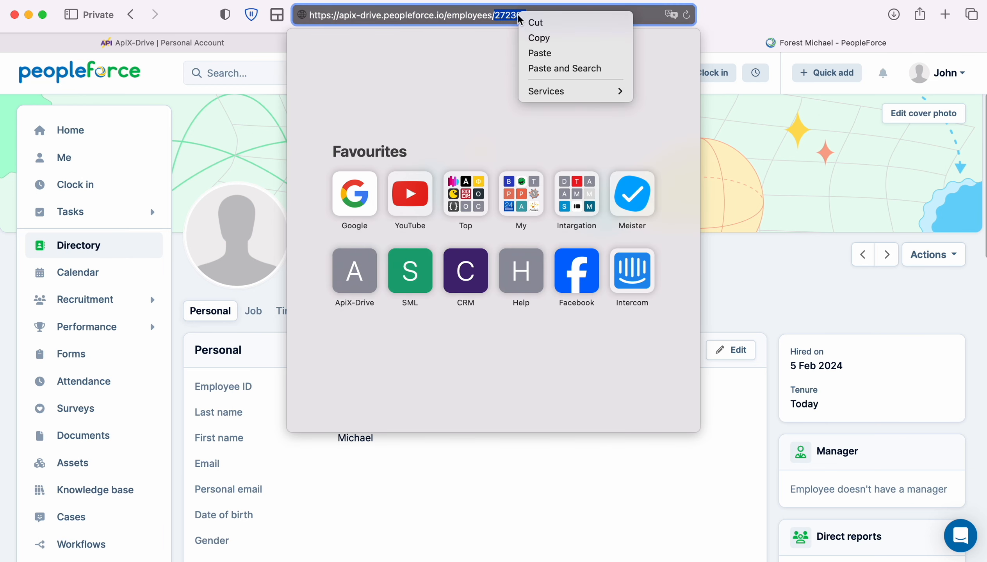
click(539, 35)
click(253, 46)
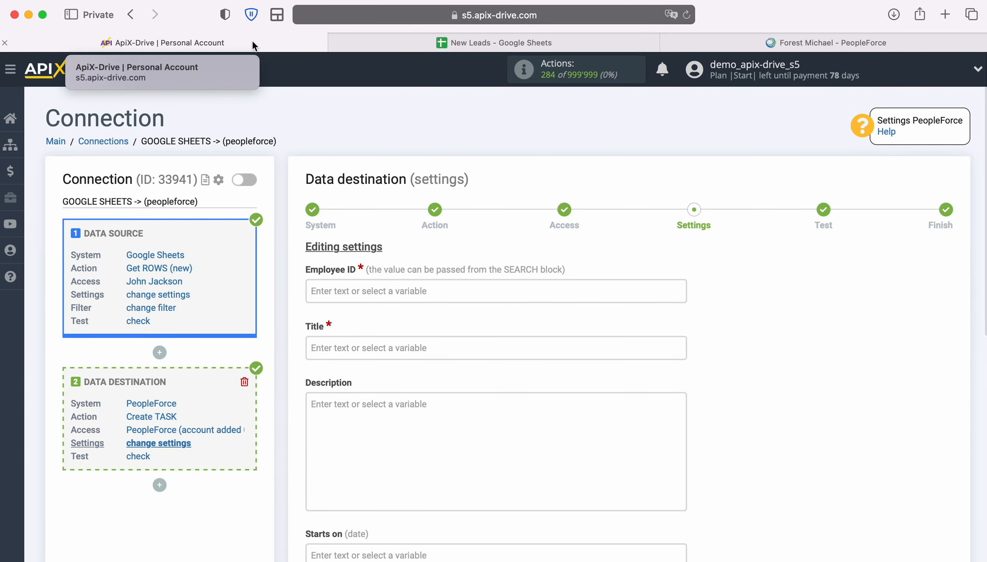
click(349, 290)
right_click(350, 286)
click(398, 327)
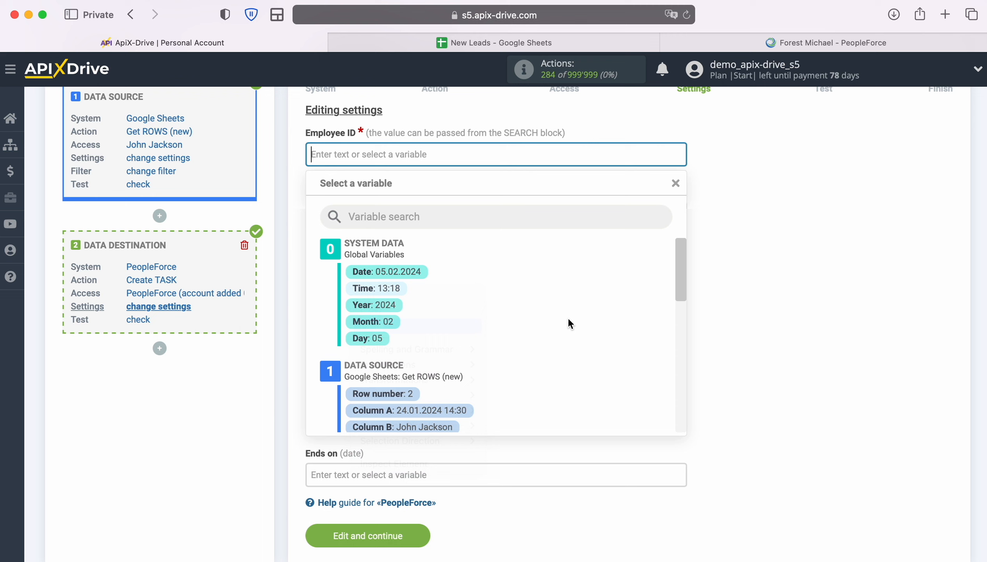
click(799, 286)
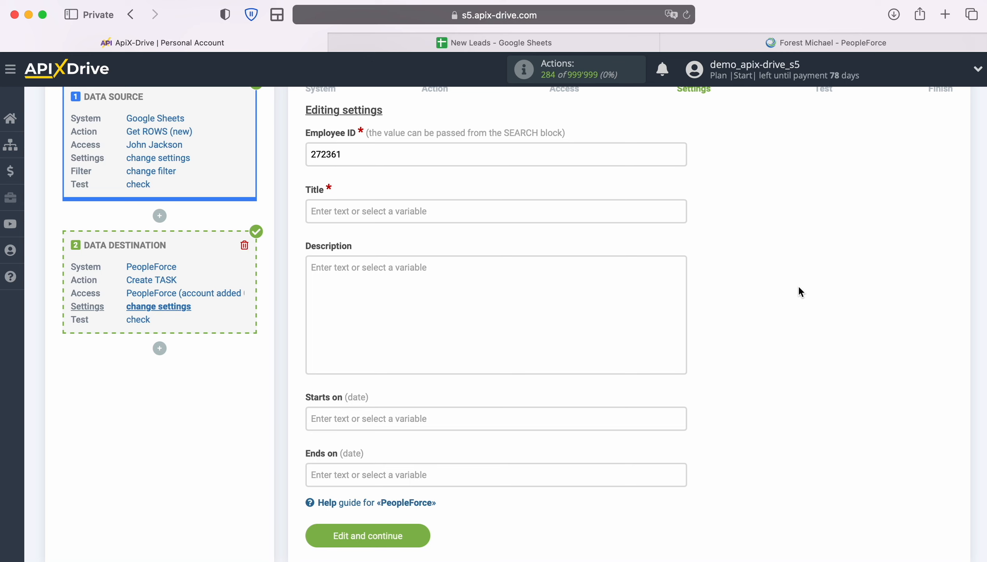
Step: Set the task Title to "New row from Google Sheats" followed by the Google Sheets Column B variable
click(552, 214)
scroll(615, 345, down, 3)
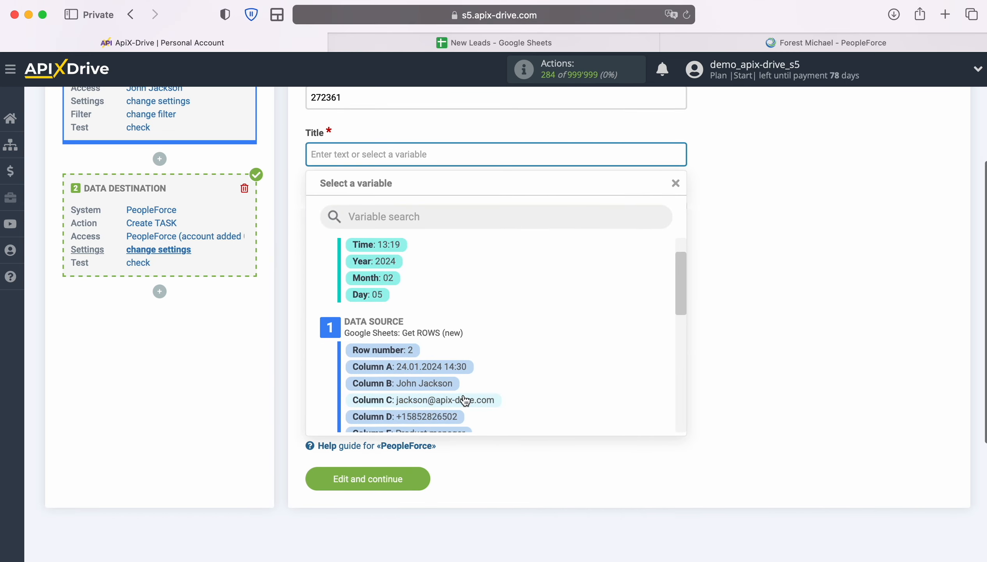
click(442, 384)
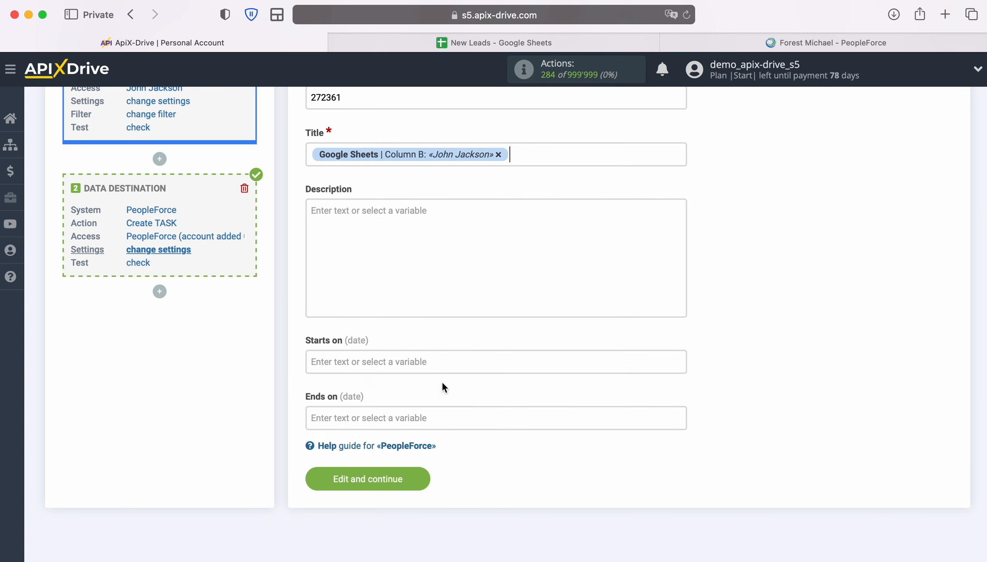
click(309, 154)
text(New r)
text(ow from Google)
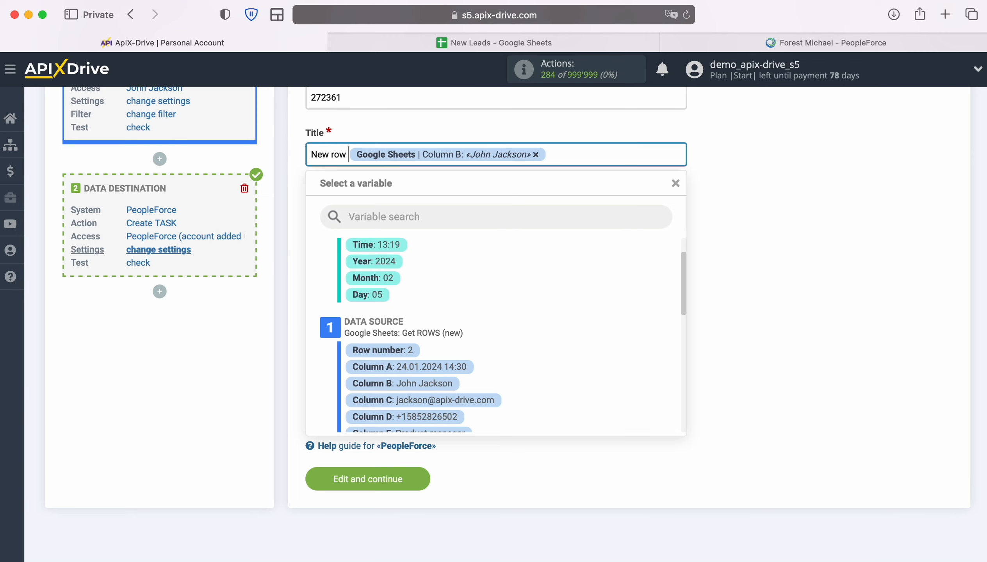
text( Sheats)
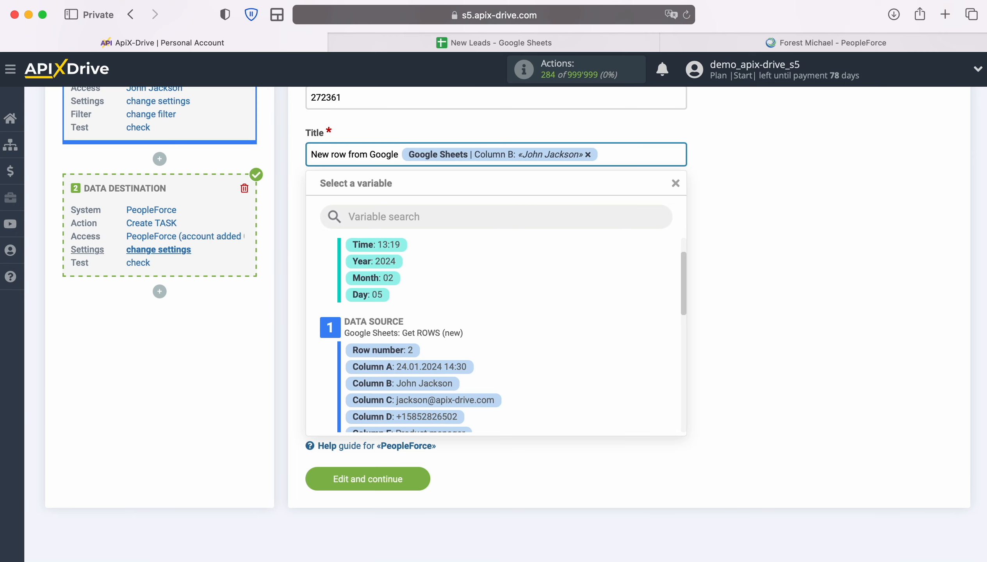
Step: Add a Name line with the Column B variable and an Email line with the Column C variable to the Description
click(479, 214)
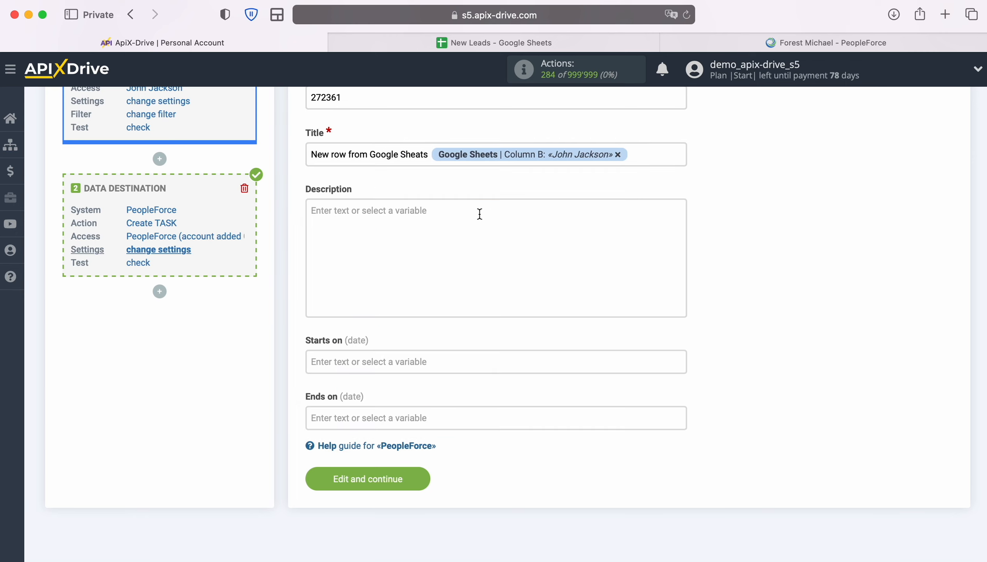
text(Name)
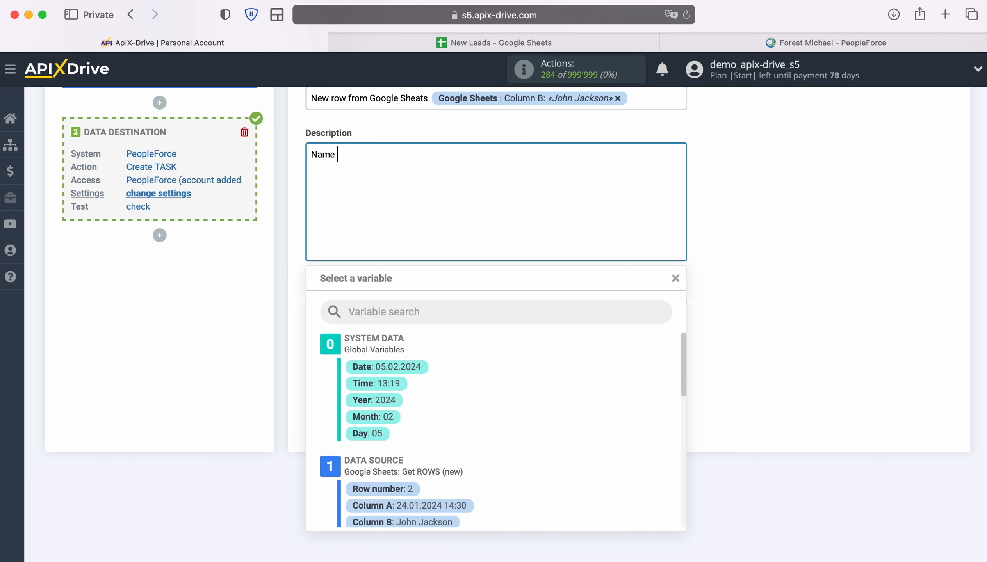
scroll(490, 430, down, 3)
click(418, 455)
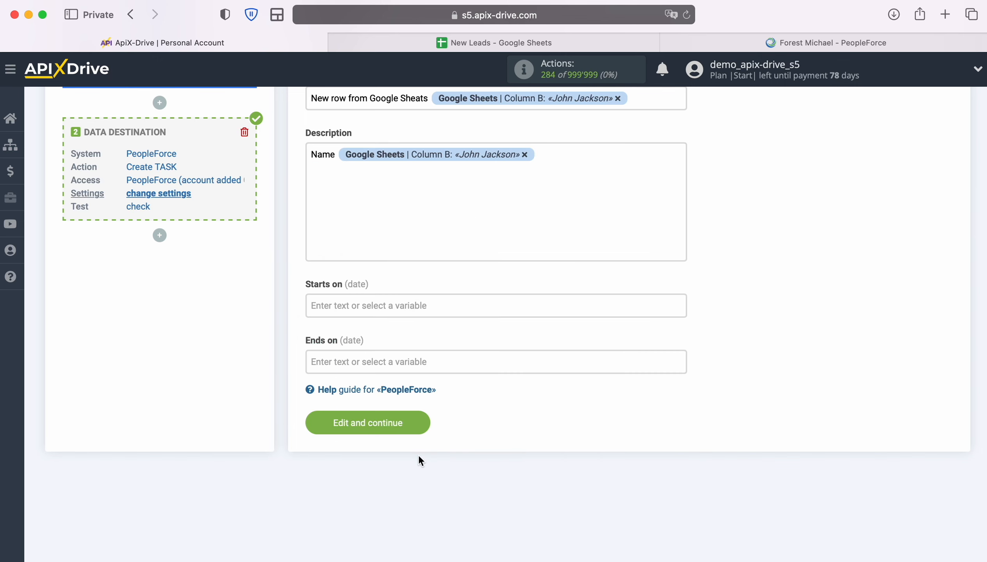
key(Return)
text(Email)
click(411, 178)
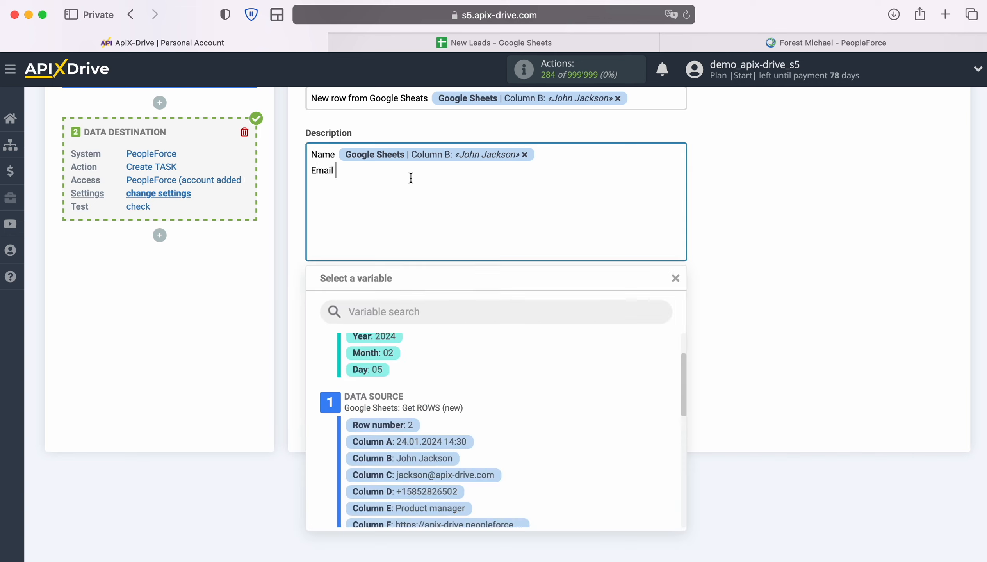
scroll(516, 430, down, 3)
click(476, 441)
Step: Add a Phone line with the Column D variable and a Position line with the Column E variable to the Description
key(Return)
text(Phone)
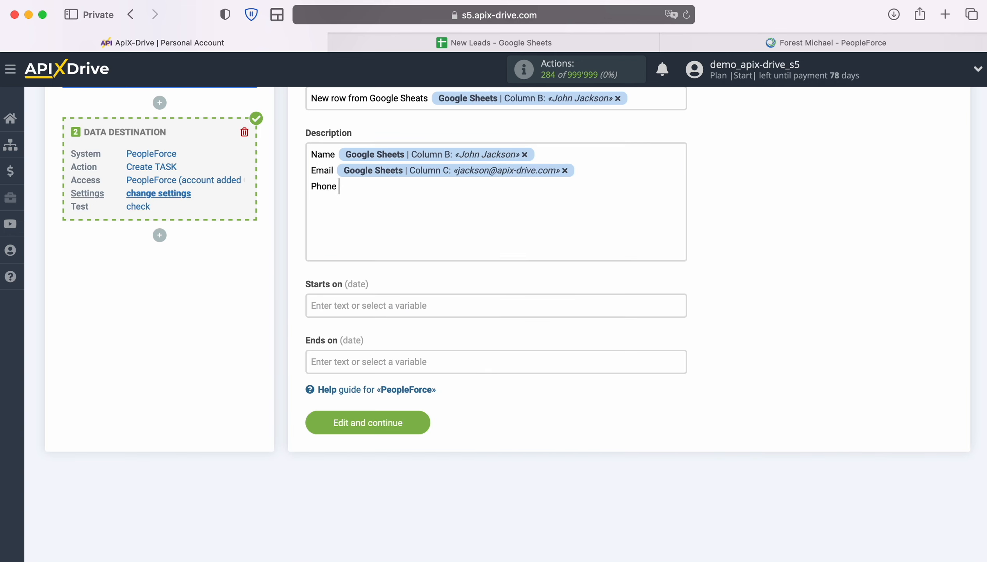
click(410, 194)
click(441, 451)
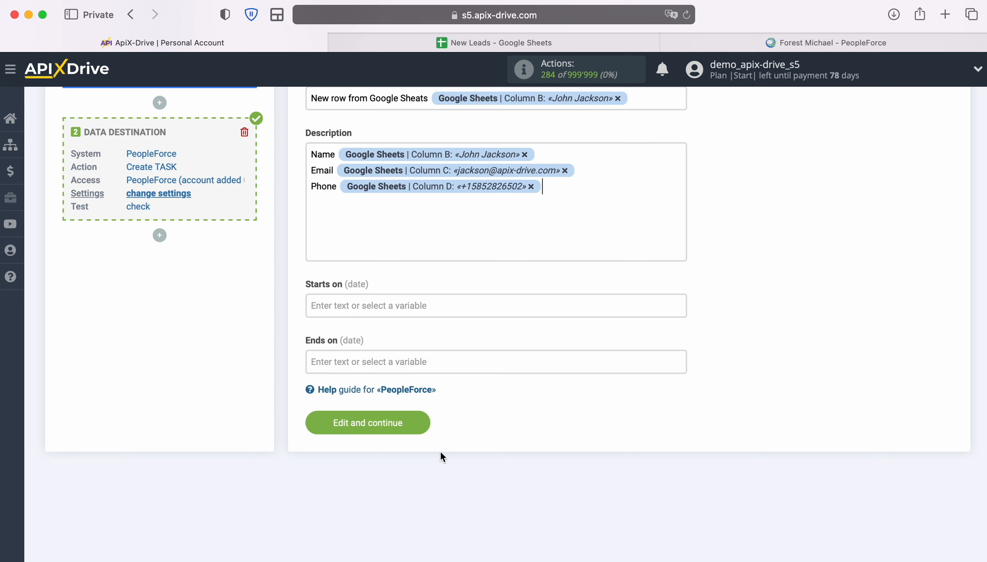
key(Return)
text(Position)
click(442, 247)
click(437, 472)
Step: Add a URL line with the Column F variable to the Description and set Starts on to the system Date variable
key(Return)
text(URL)
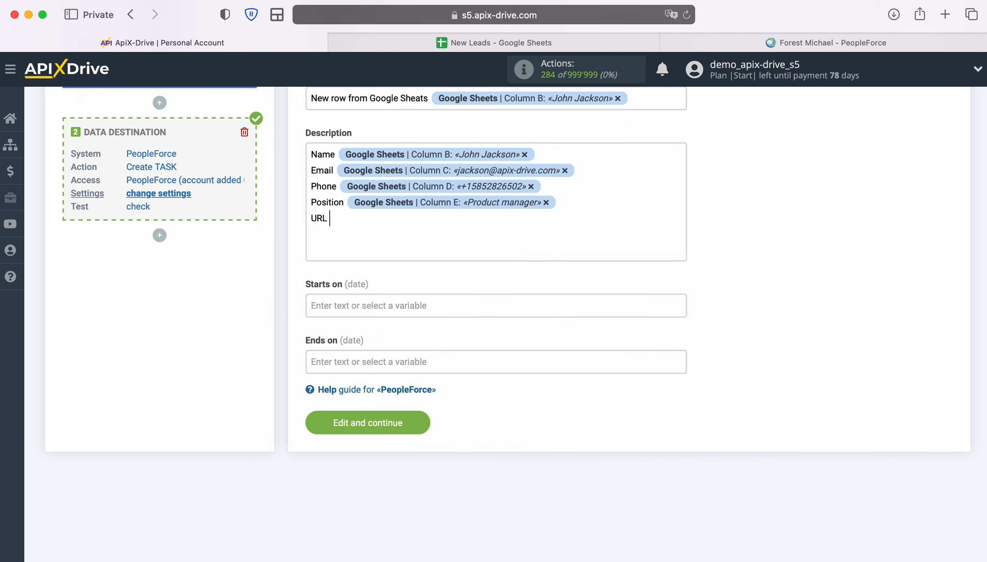
click(401, 220)
click(467, 495)
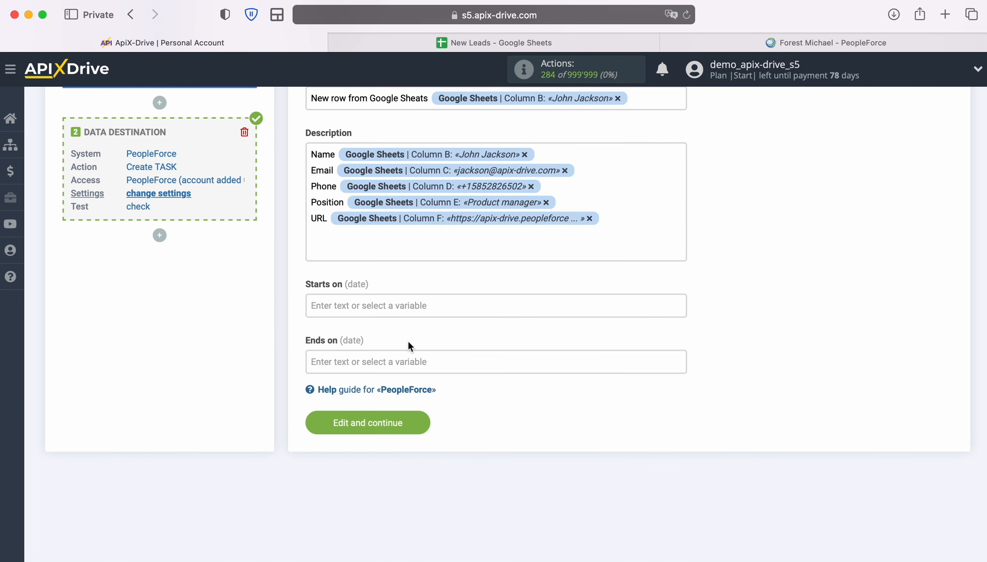
click(396, 304)
click(405, 279)
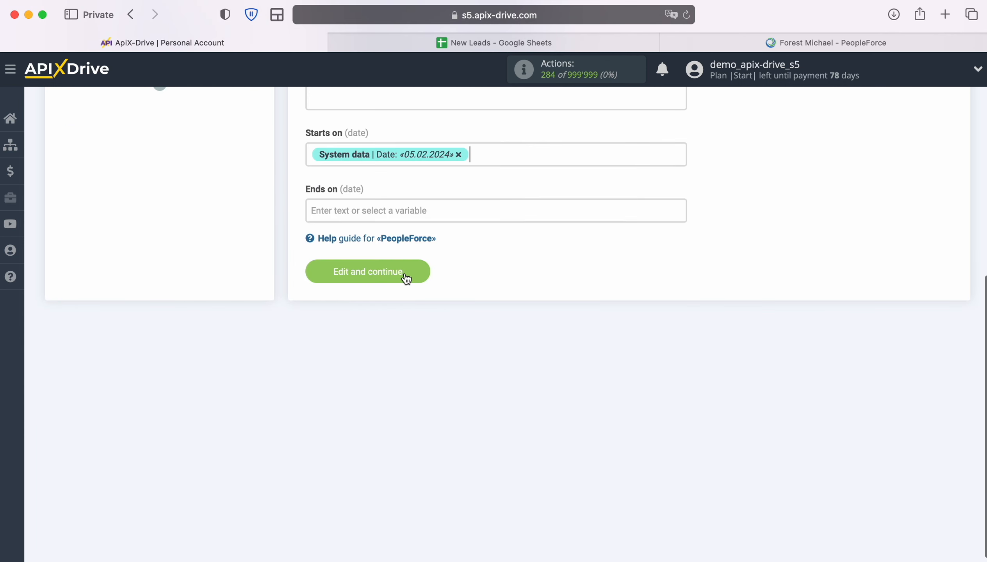
Step: Set Ends on to the system Date variable, save the settings and send the test data to PeopleForce
click(401, 214)
click(405, 316)
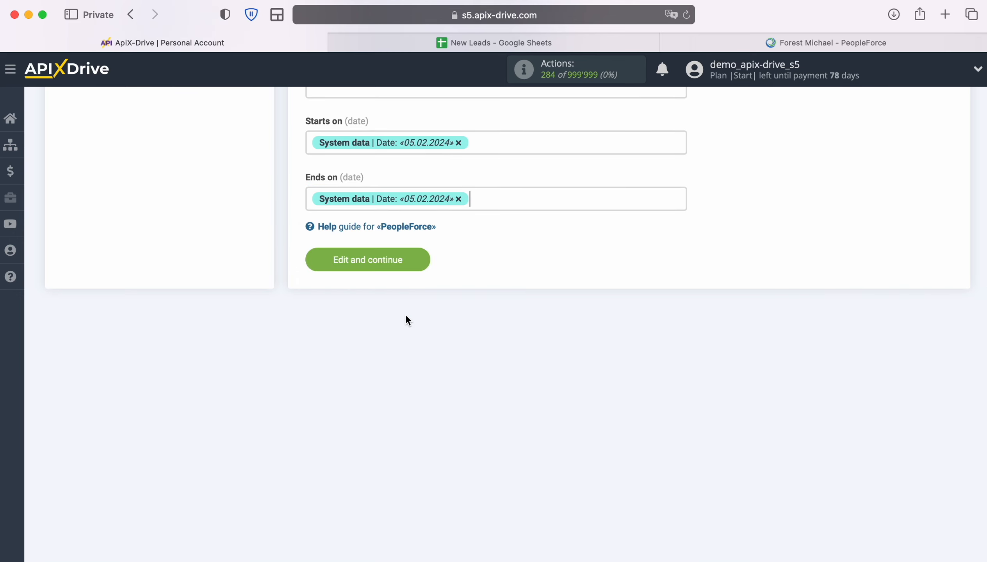
click(423, 260)
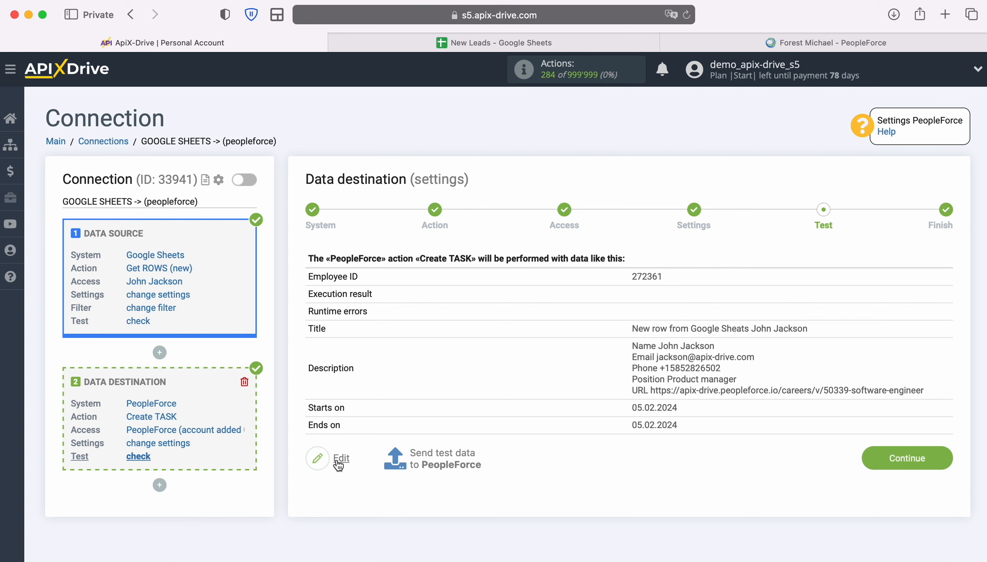
click(438, 458)
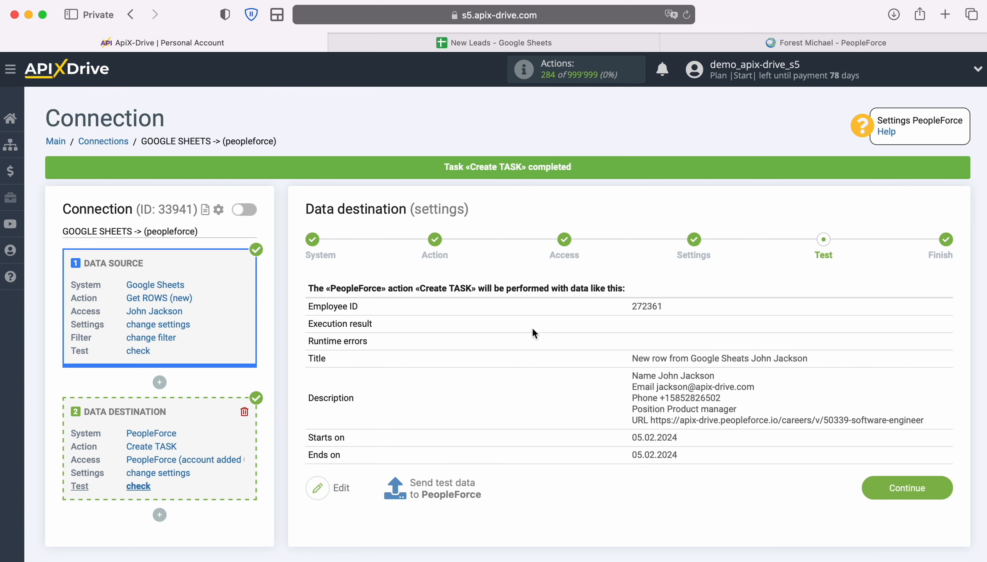
Step: Switch to PeopleForce and open the "New row from Google Sheats" test task from the managed tasks to check its details
click(693, 43)
mouse_move(146, 216)
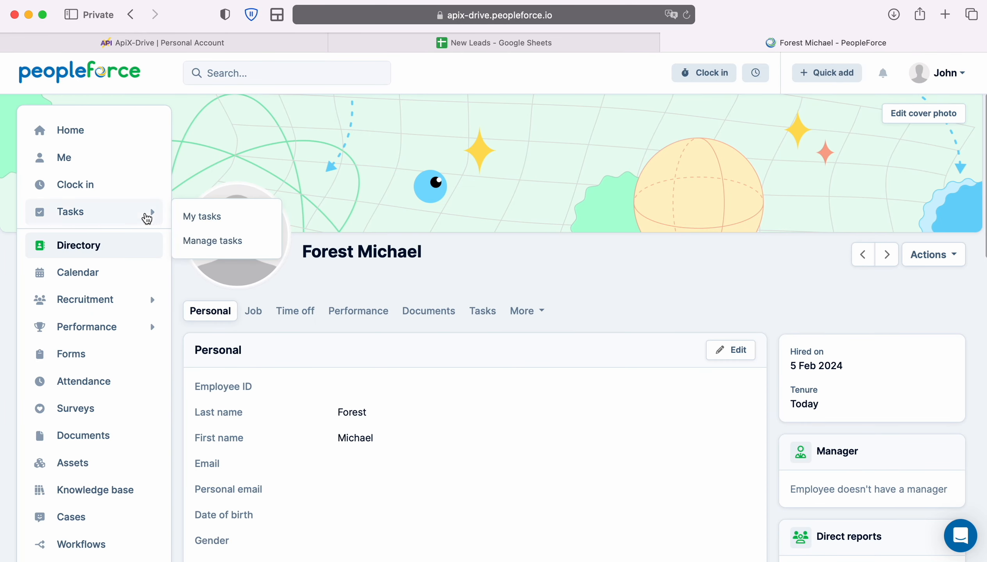
click(196, 221)
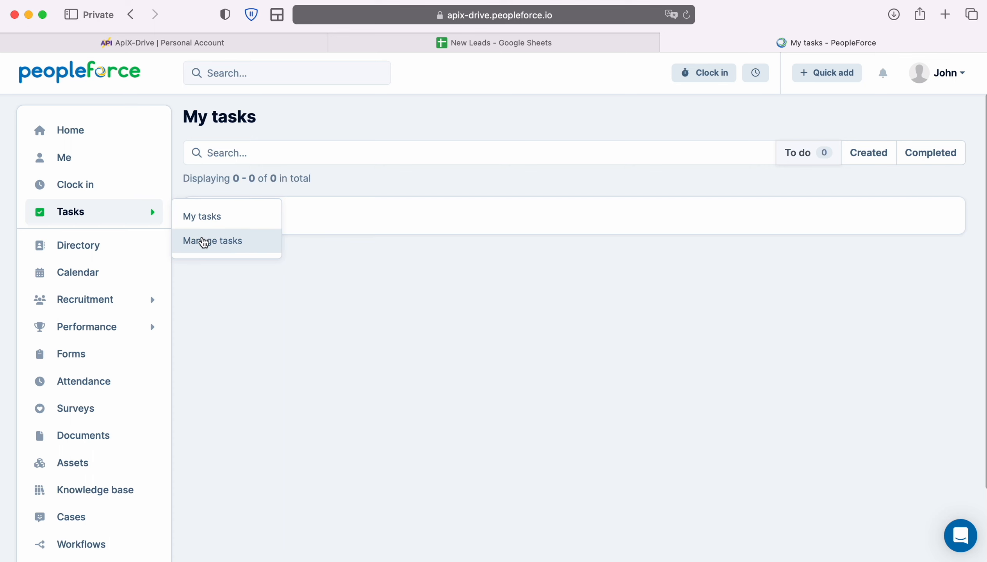
click(203, 240)
click(303, 240)
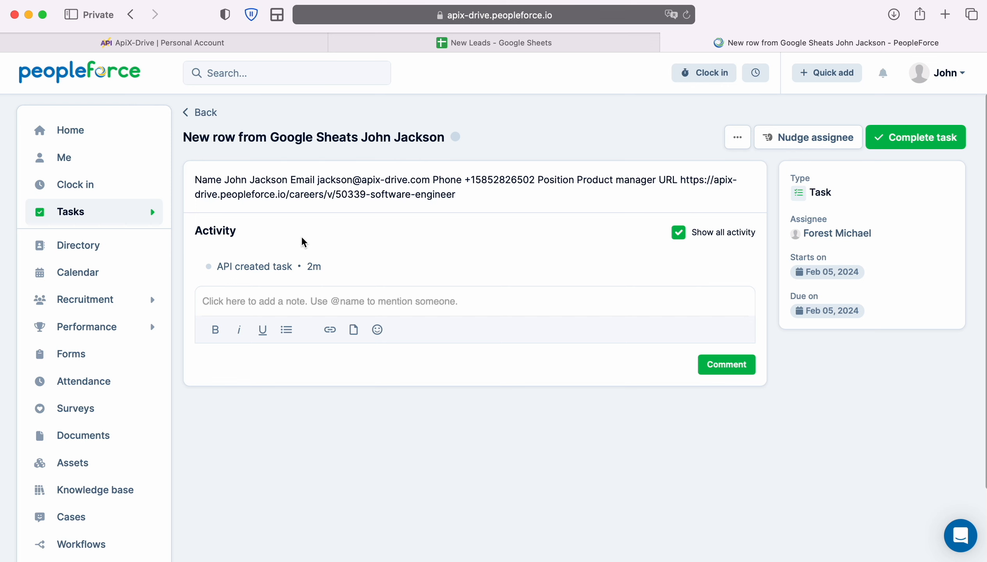
Step: Return to ApiX-Drive, finish the data destination setup and enable auto-update for the connection
click(250, 46)
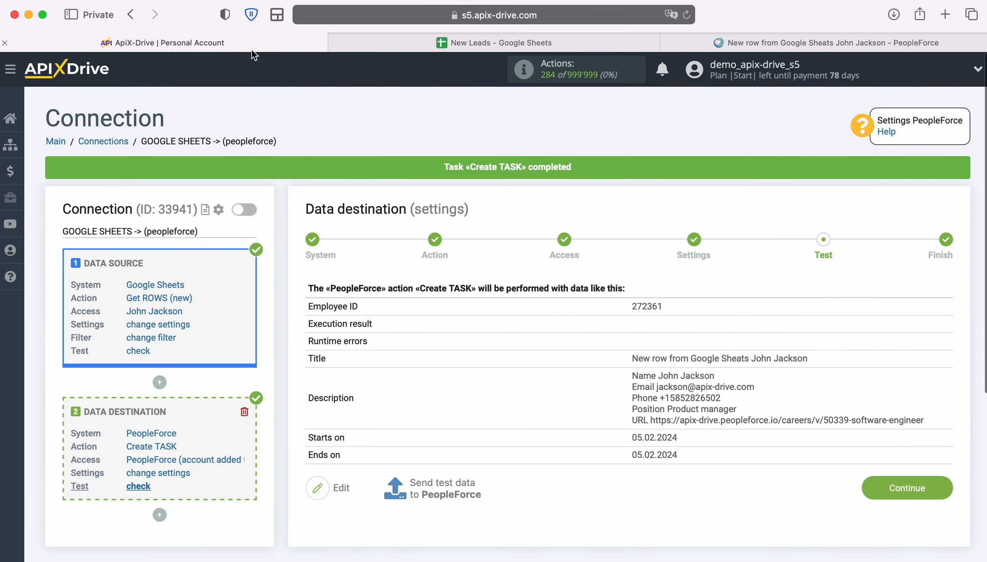
click(950, 485)
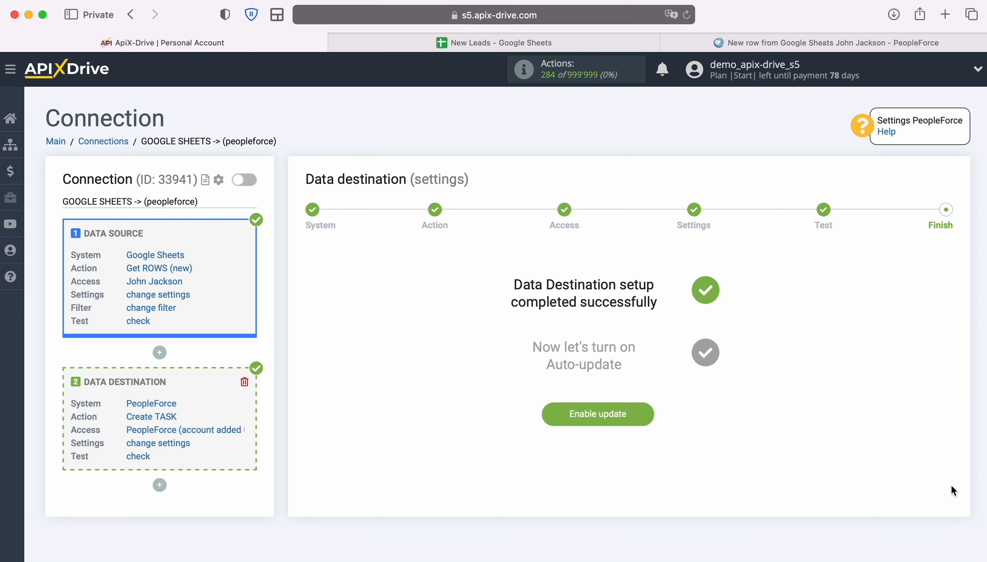
click(652, 412)
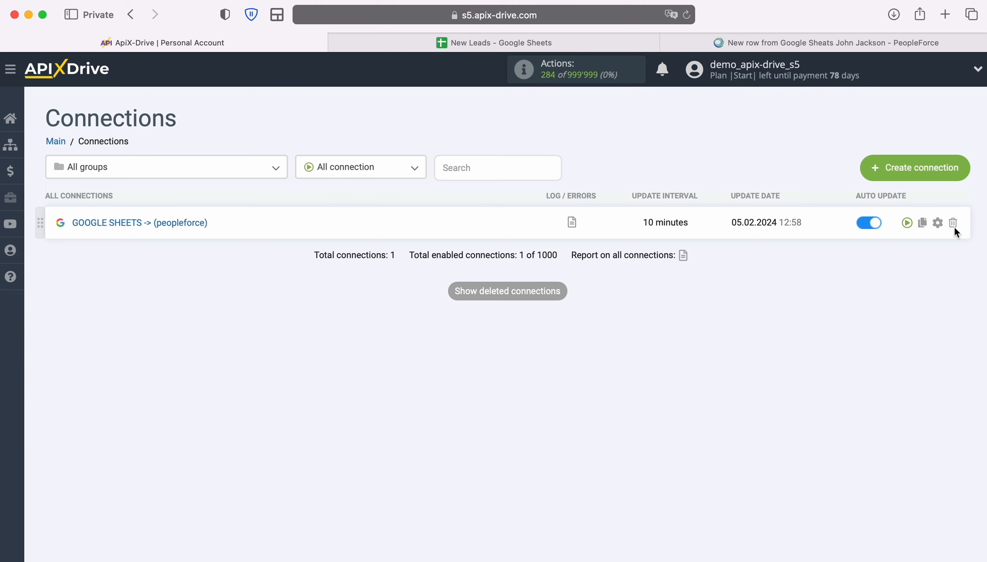
Step: Set the update interval of the GOOGLE SHEETS -> (peopleforce) connection to 5 minutes and save the connection setup
click(938, 223)
click(571, 315)
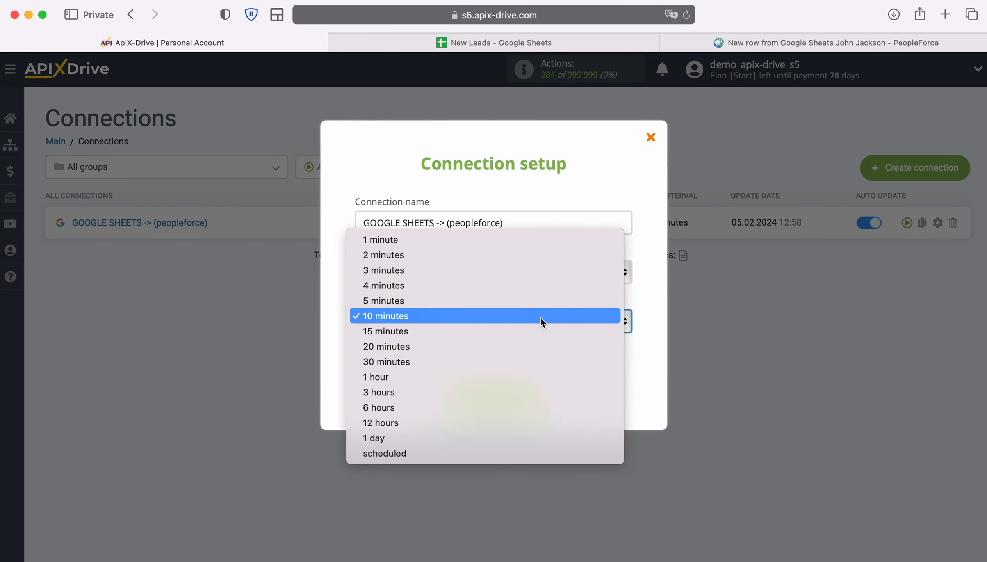
click(479, 302)
click(538, 398)
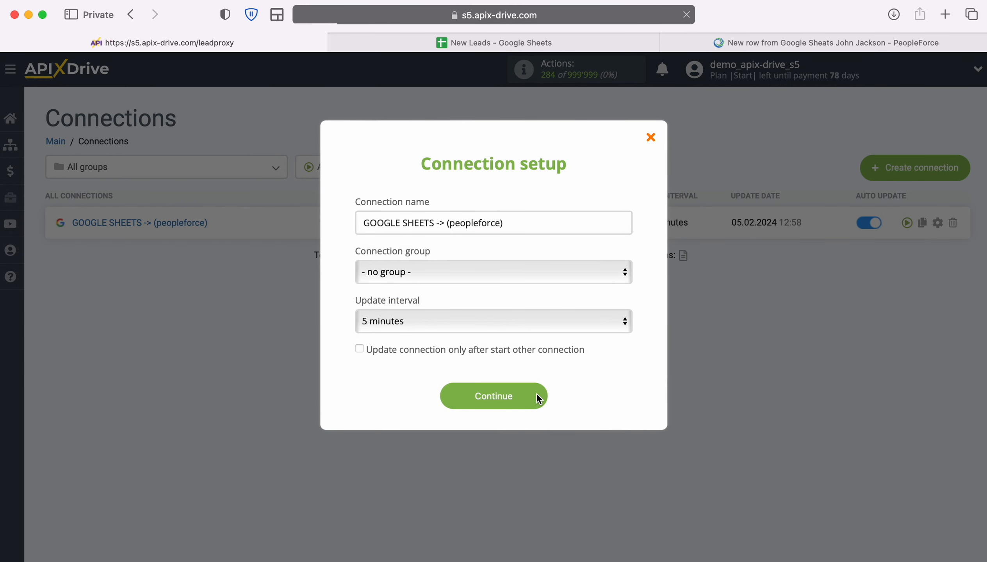